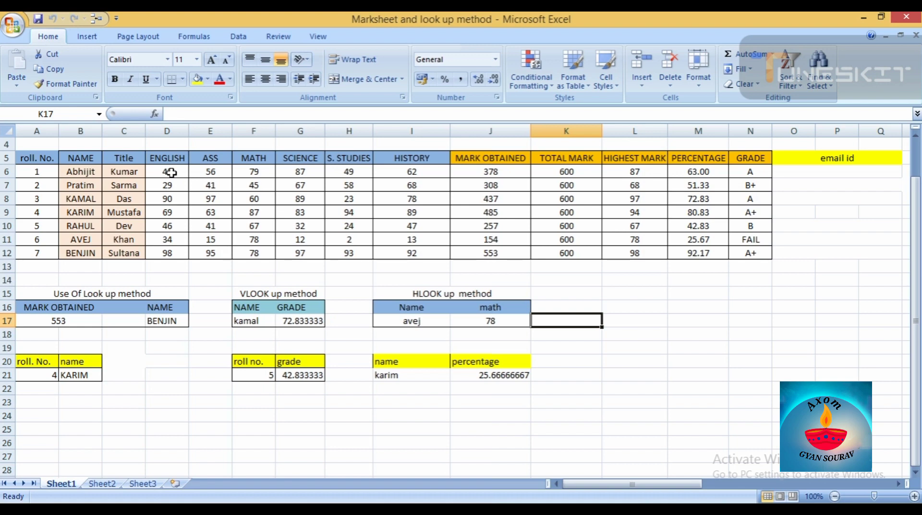
Give the subject marks D6:I12 a custom number format whose first section is [red][<40].
{"action": "left_click_drag", "start_coordinate": [172, 172], "coordinate": [415, 246]}
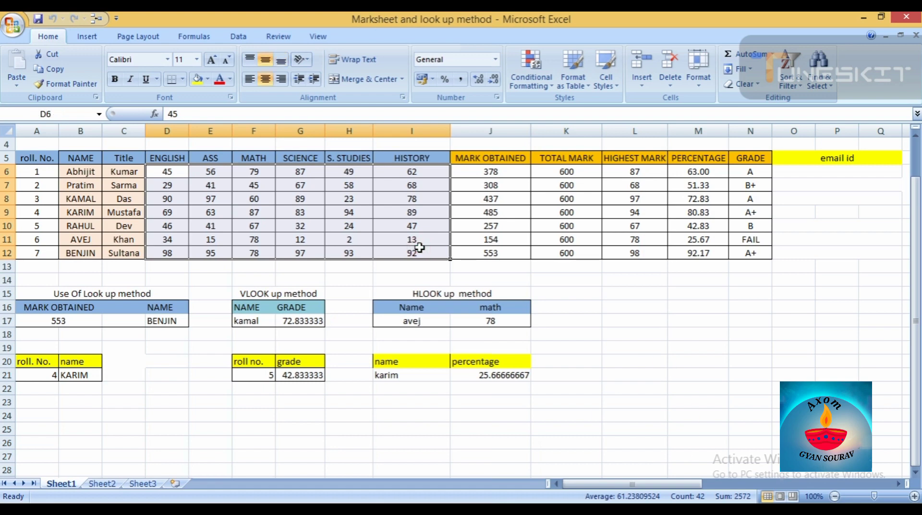
{"action": "key", "text": "ctrl+1"}
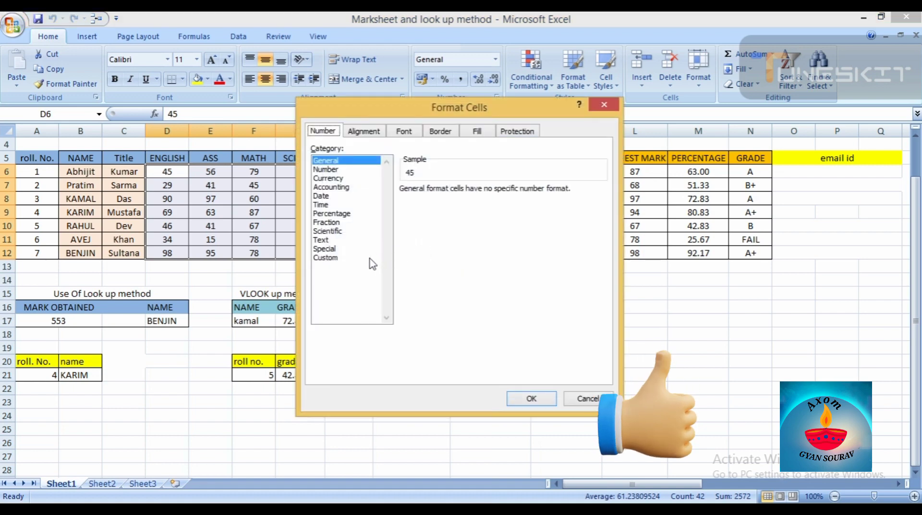
{"action": "left_click", "coordinate": [370, 258]}
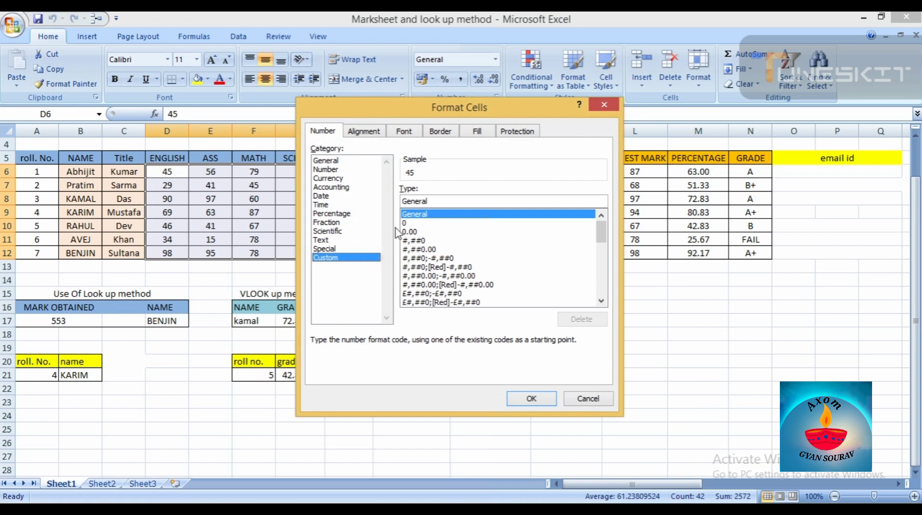
{"action": "left_click", "coordinate": [435, 198]}
{"action": "key", "text": "BackSpace"}
{"action": "key", "text": "BackSpace"}
{"action": "key", "text": "BackSpace"}
{"action": "key", "text": "BackSpace"}
{"action": "key", "text": "BackSpace"}
{"action": "key", "text": "BackSpace"}
{"action": "key", "text": "BackSpace"}
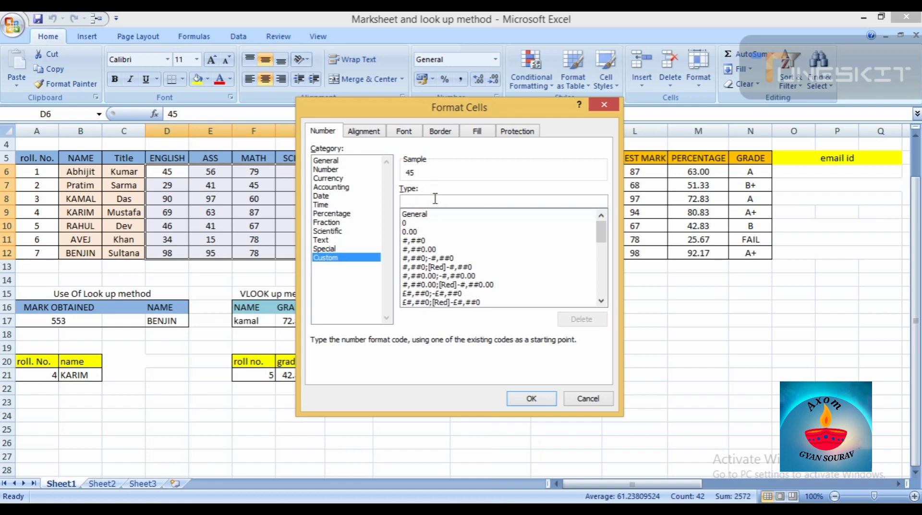
{"action": "type", "text": "[red"}
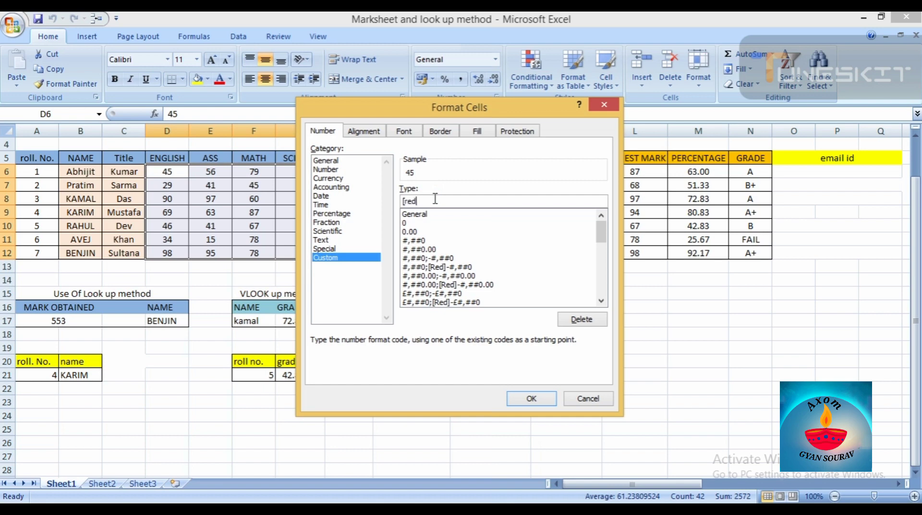
{"action": "type", "text": "][<<"}
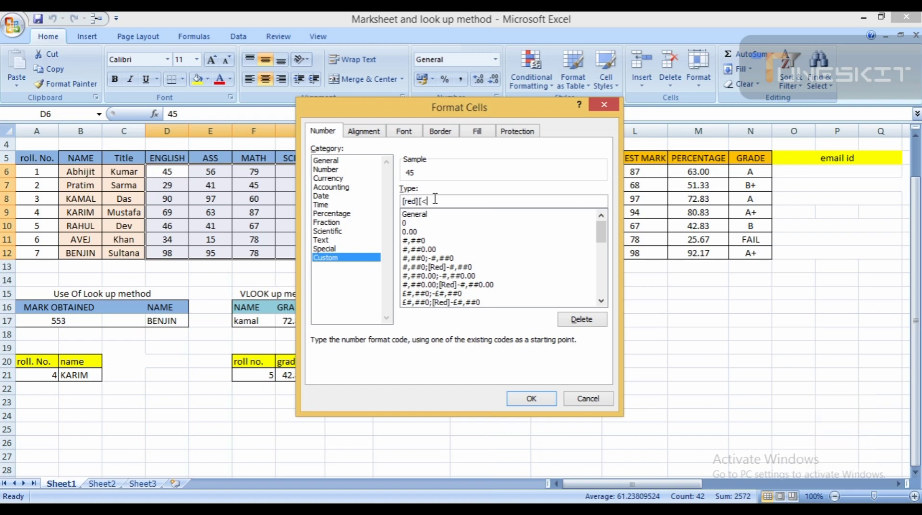
{"action": "type", "text": "40]"}
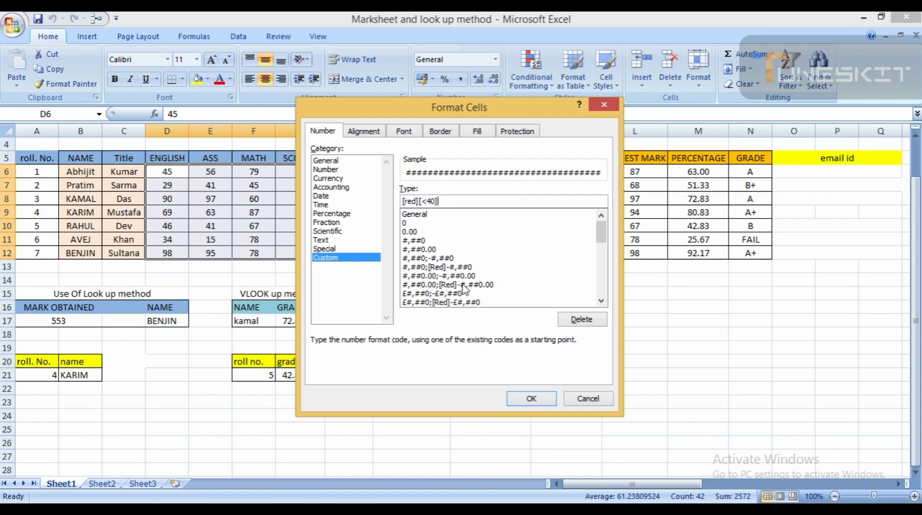
Extend the subject marks' custom format with a second section ;[black][>=40] and apply it.
{"action": "type", "text": ";"}
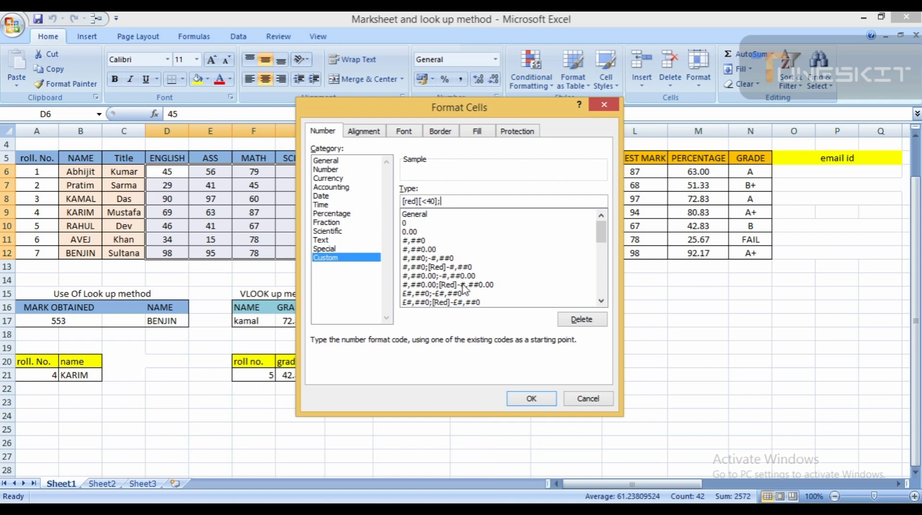
{"action": "type", "text": "["}
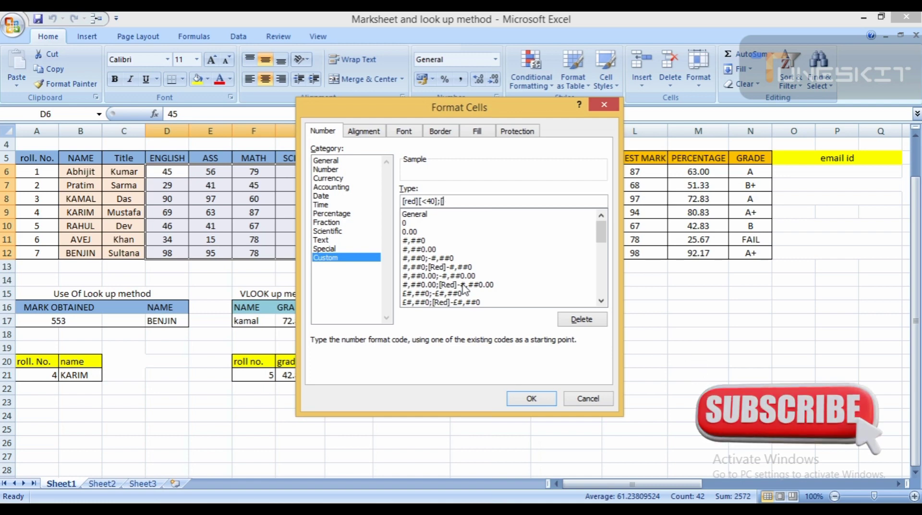
{"action": "type", "text": "black]["}
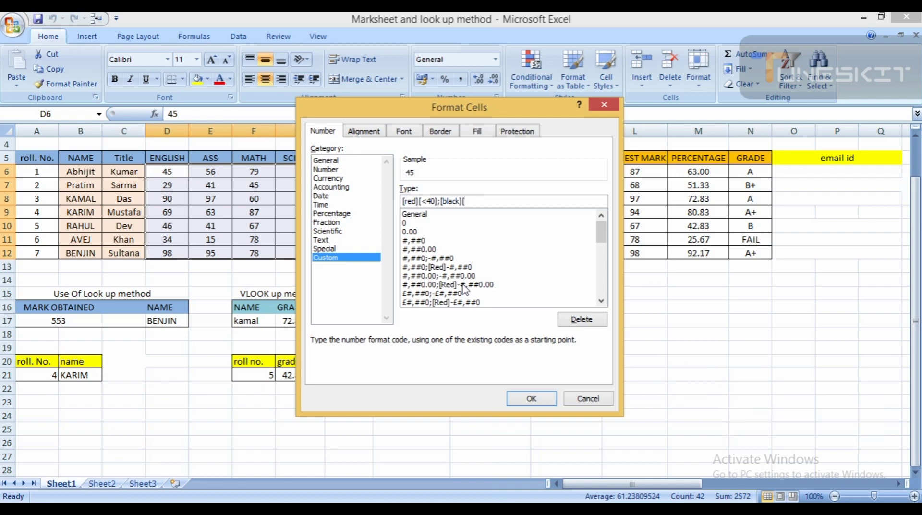
{"action": "type", "text": ">=40]"}
{"action": "left_click", "coordinate": [522, 399]}
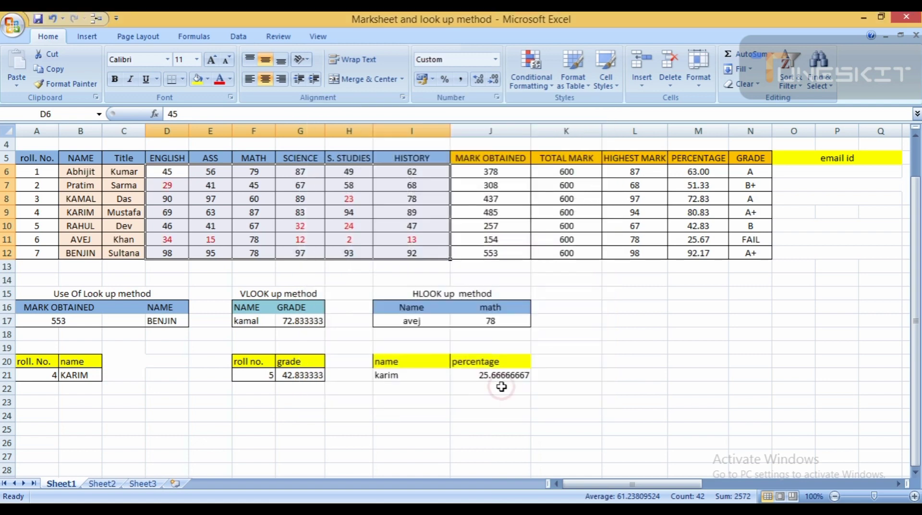
{"action": "left_click", "coordinate": [365, 293]}
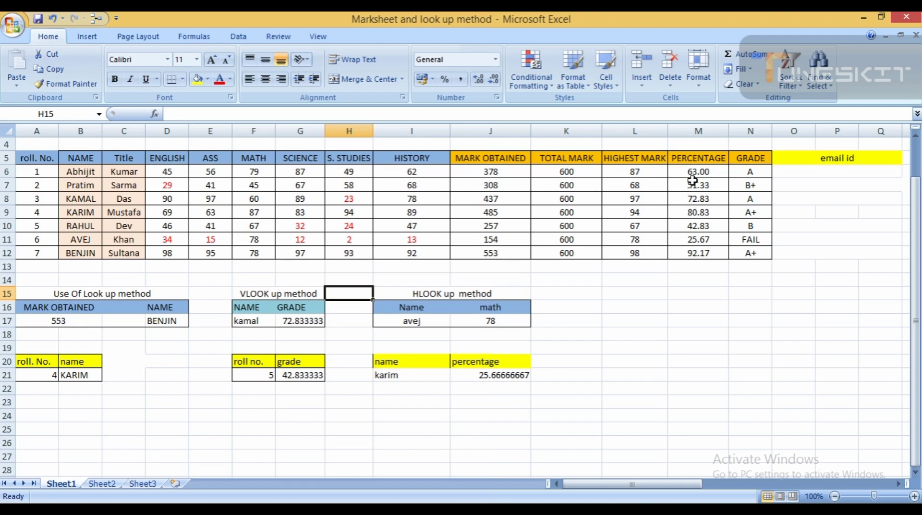
{"action": "left_click_drag", "start_coordinate": [693, 172], "coordinate": [702, 250]}
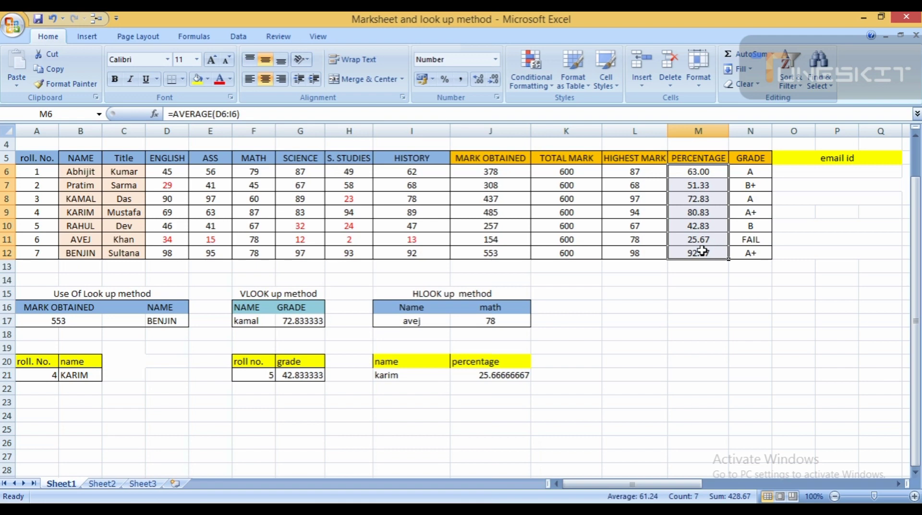
{"action": "left_click", "coordinate": [796, 194]}
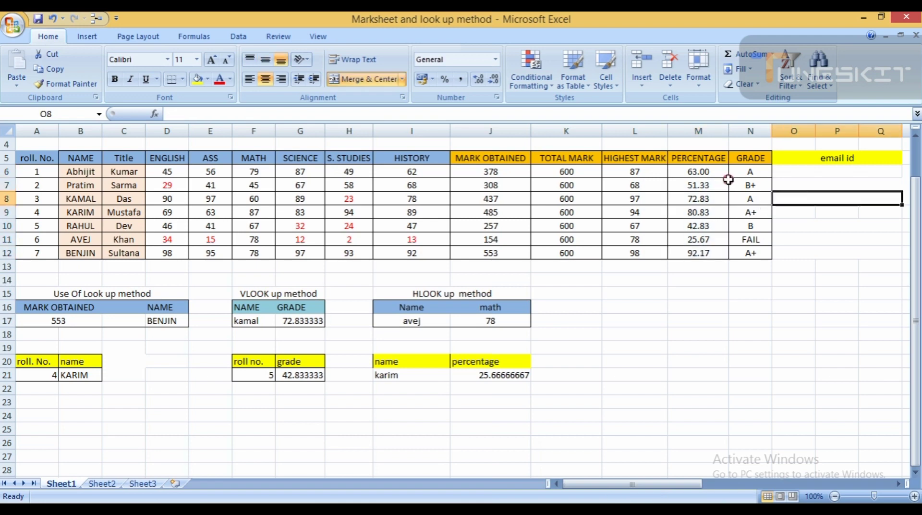
{"action": "left_click_drag", "start_coordinate": [718, 172], "coordinate": [706, 253]}
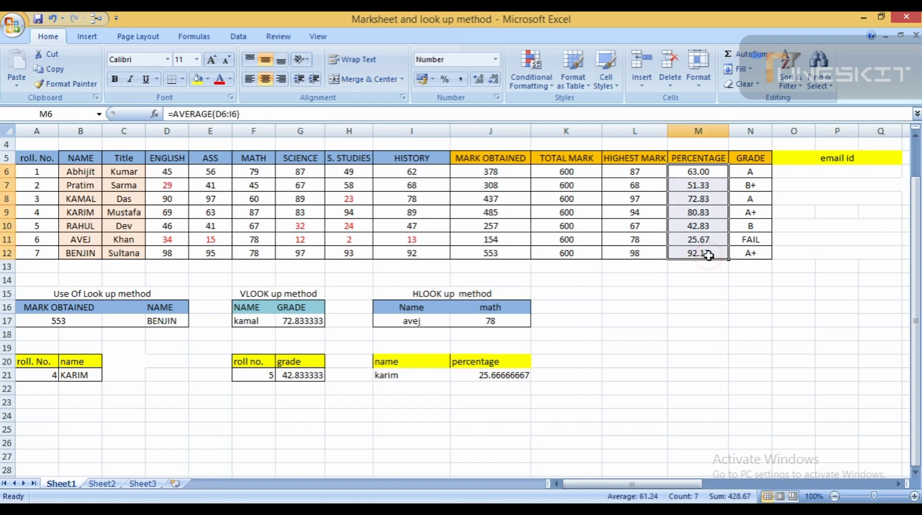
{"action": "key", "text": "ctrl+a"}
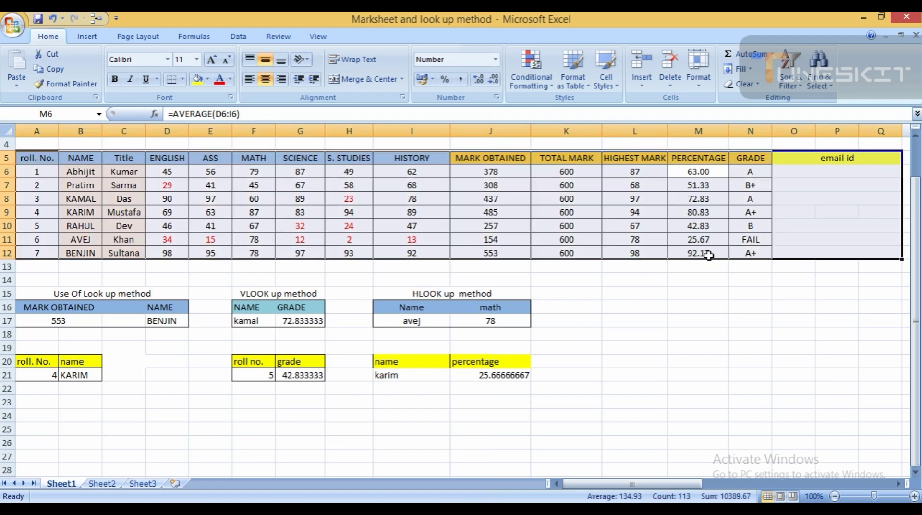
{"action": "left_click", "coordinate": [709, 255]}
Replace the number format of the PERCENTAGE values M6:M12 with a custom code starting with [red][<40].
{"action": "left_click_drag", "start_coordinate": [706, 171], "coordinate": [705, 255]}
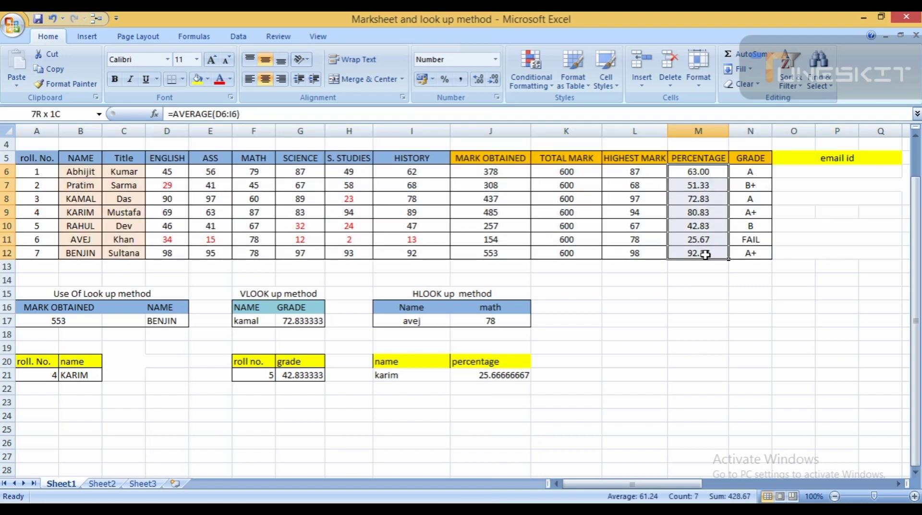
{"action": "key", "text": "ctrl+1"}
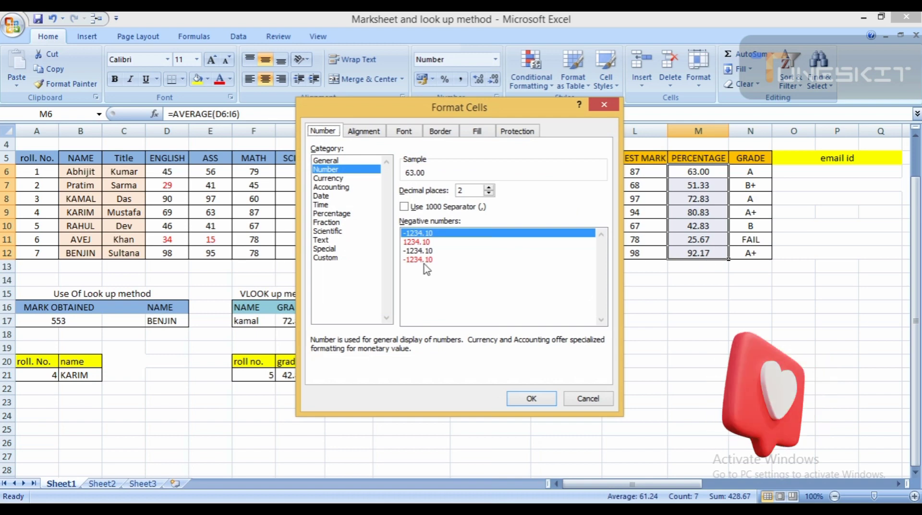
{"action": "left_click", "coordinate": [376, 258]}
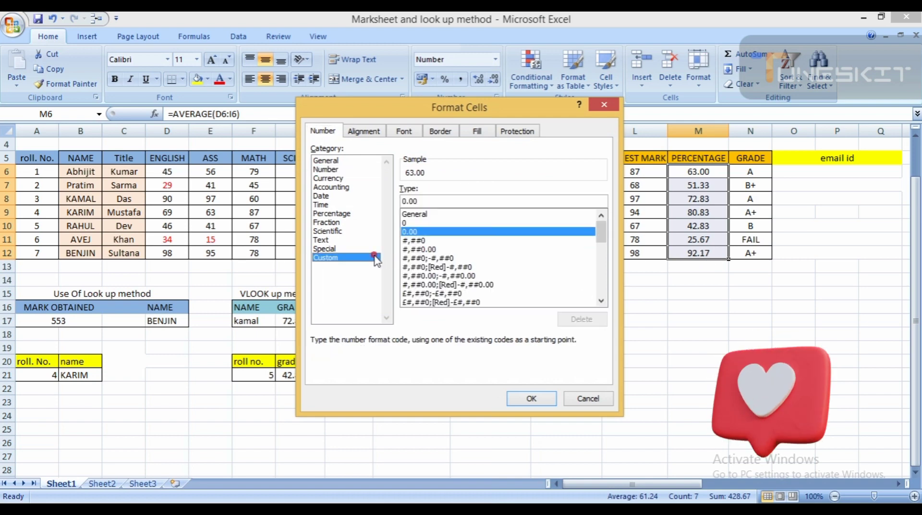
{"action": "left_click", "coordinate": [446, 214]}
{"action": "left_click", "coordinate": [442, 202]}
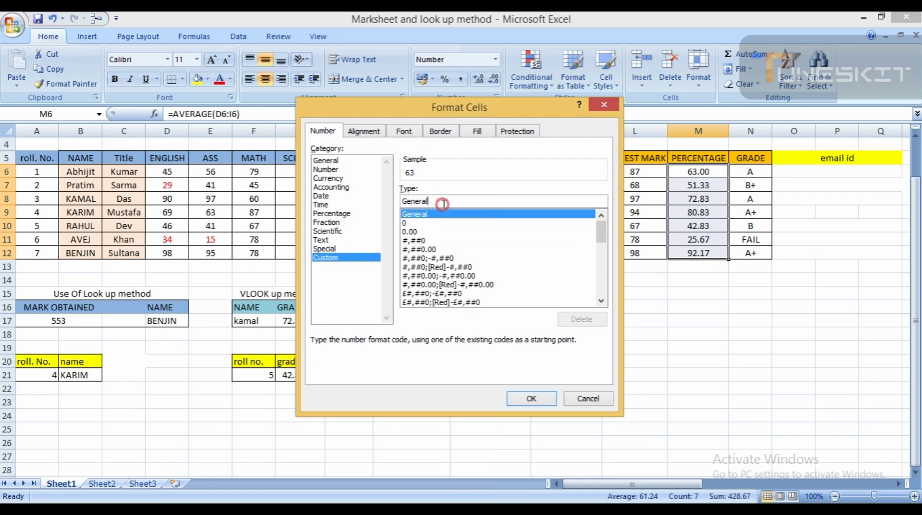
{"action": "key", "text": "BackSpace"}
{"action": "key", "text": "BackSpace"}
{"action": "key", "text": "BackSpace"}
{"action": "key", "text": "BackSpace"}
{"action": "key", "text": "BackSpace"}
{"action": "key", "text": "BackSpace"}
{"action": "key", "text": "BackSpace"}
{"action": "type", "text": "["}
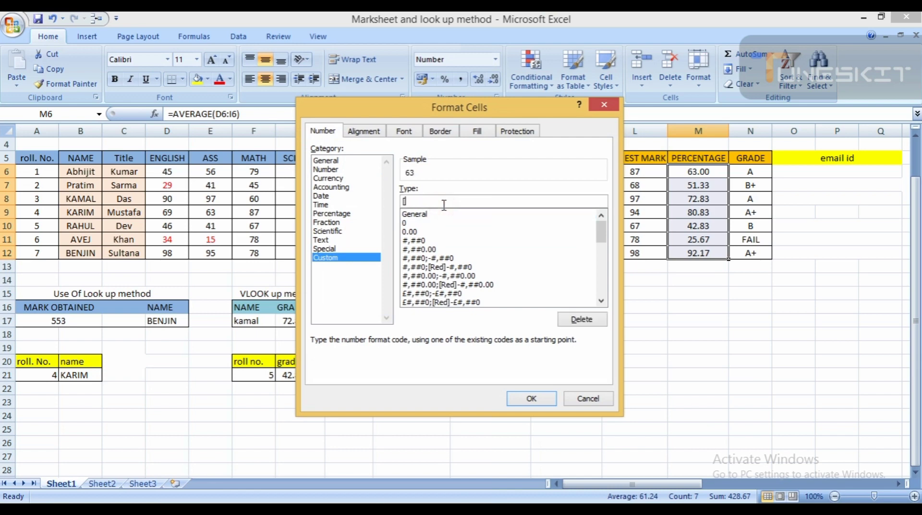
{"action": "type", "text": "red][<40]"}
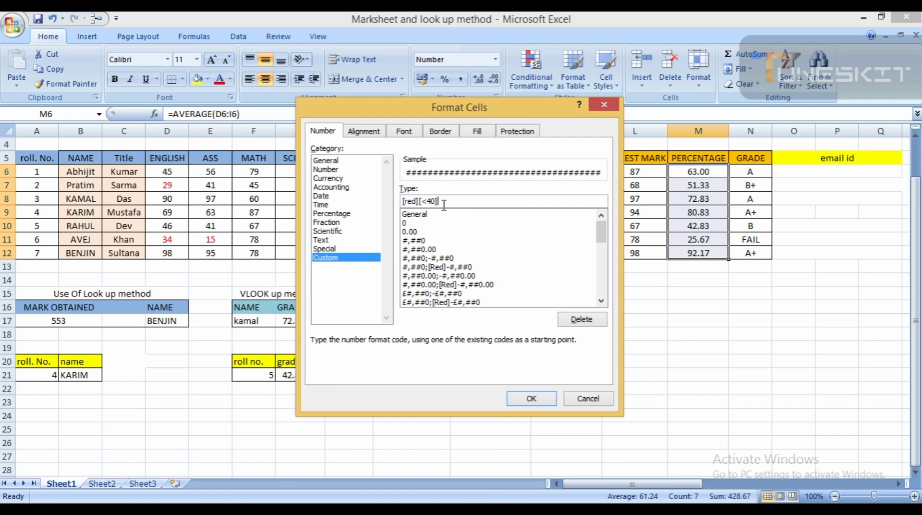
Complete the percentage format with the section ;[black][>=40] and apply it to M6:M12.
{"action": "type", "text": ";["}
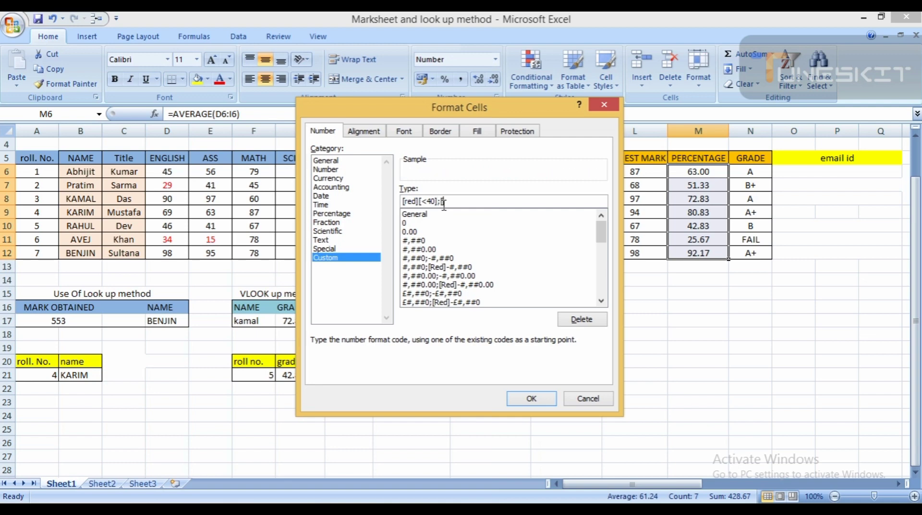
{"action": "type", "text": "bla"}
{"action": "key", "text": "BackSpace"}
{"action": "type", "text": "ack][>=40]"}
{"action": "key", "text": "Return"}
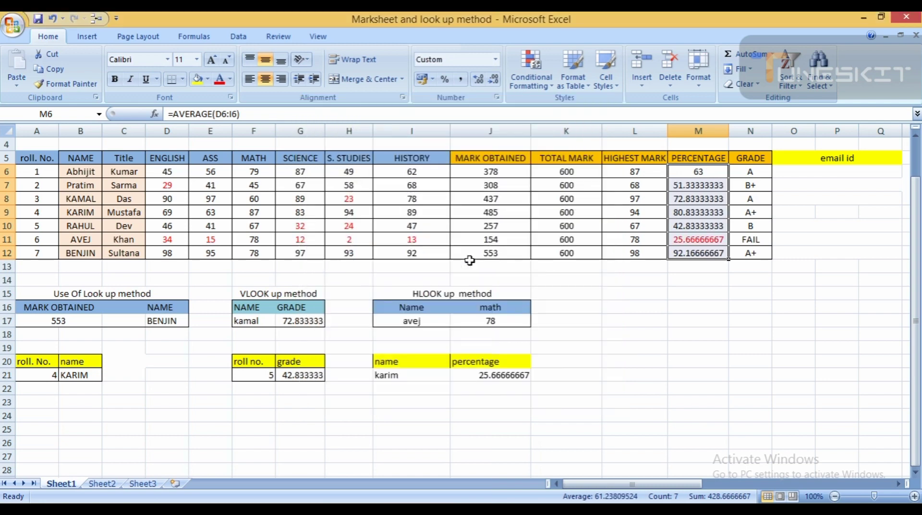
{"action": "left_click", "coordinate": [634, 331]}
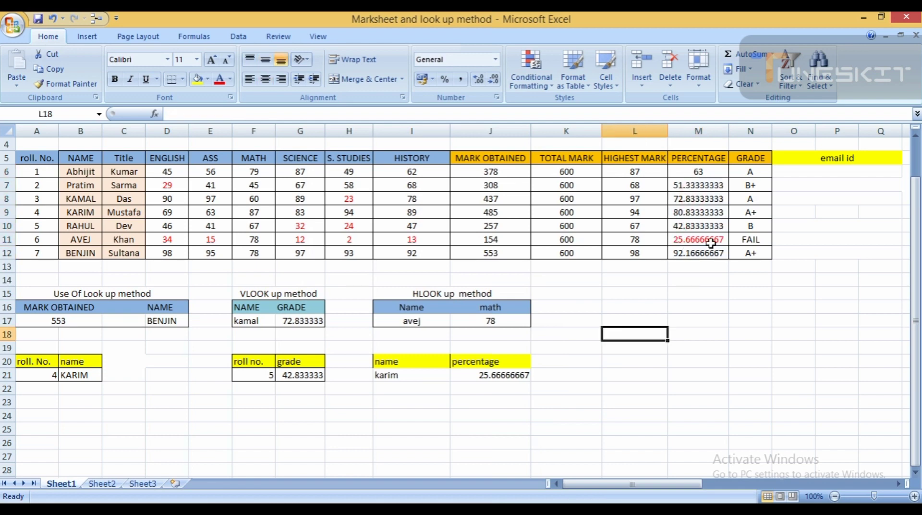
Start a CONCATENATE formula in the first email id cell O6 with the title C6 and a "." separator as arguments.
{"action": "left_click", "coordinate": [792, 172]}
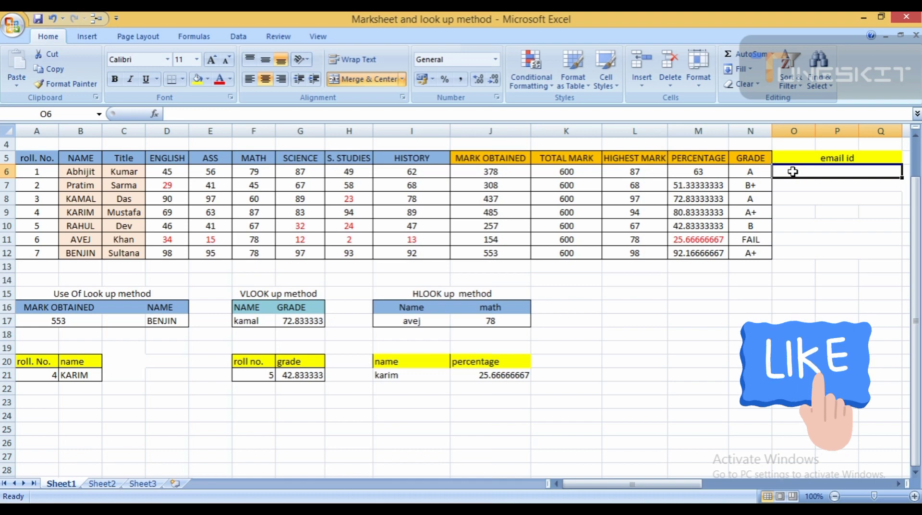
{"action": "type", "text": "="}
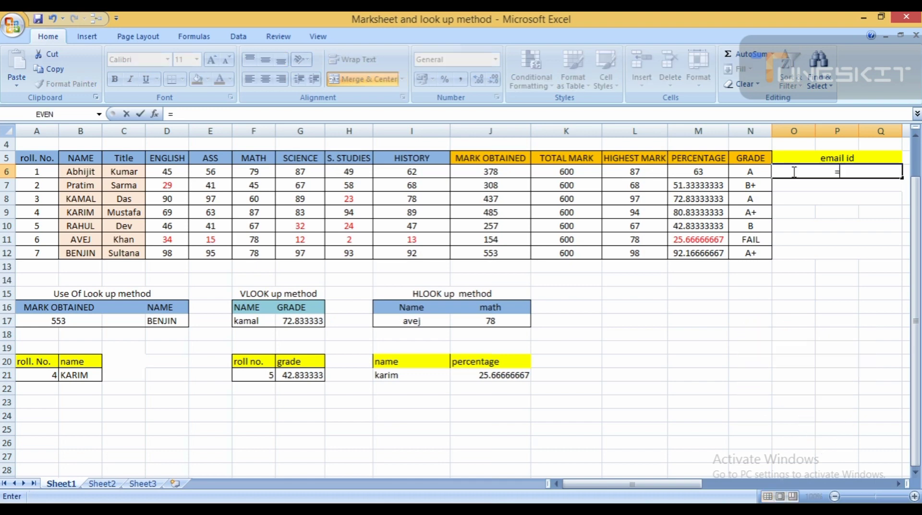
{"action": "type", "text": "con"}
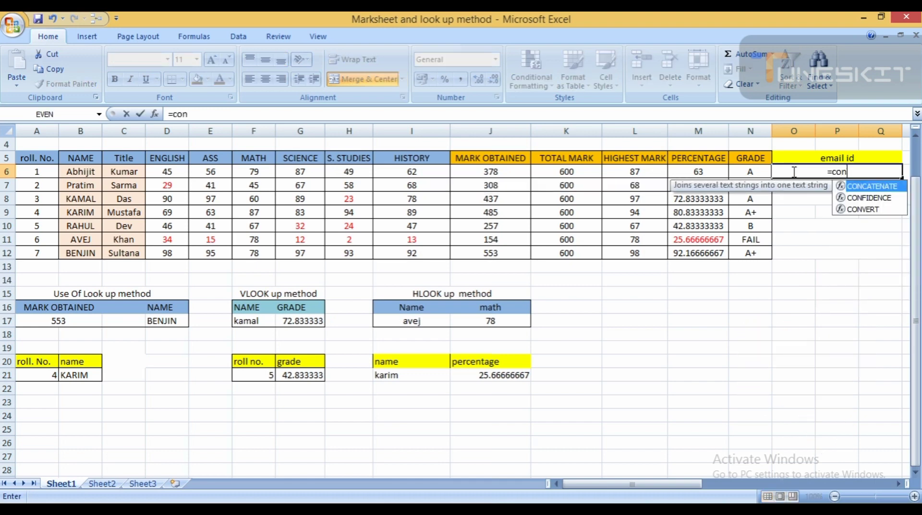
{"action": "type", "text": "c"}
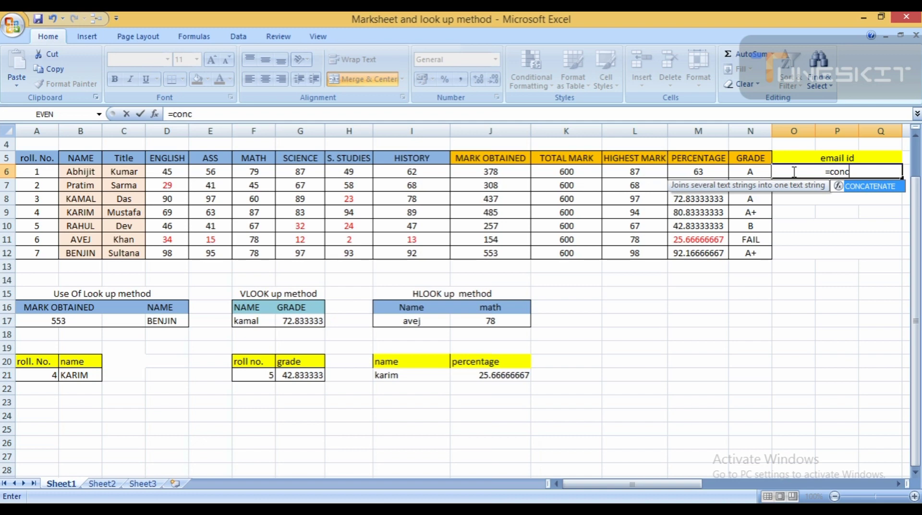
{"action": "double_click", "coordinate": [864, 187]}
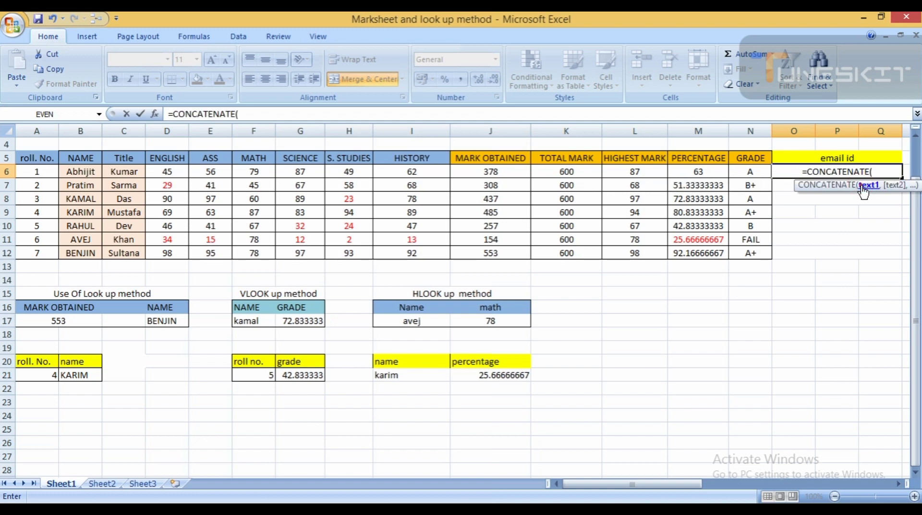
{"action": "left_click", "coordinate": [123, 172]}
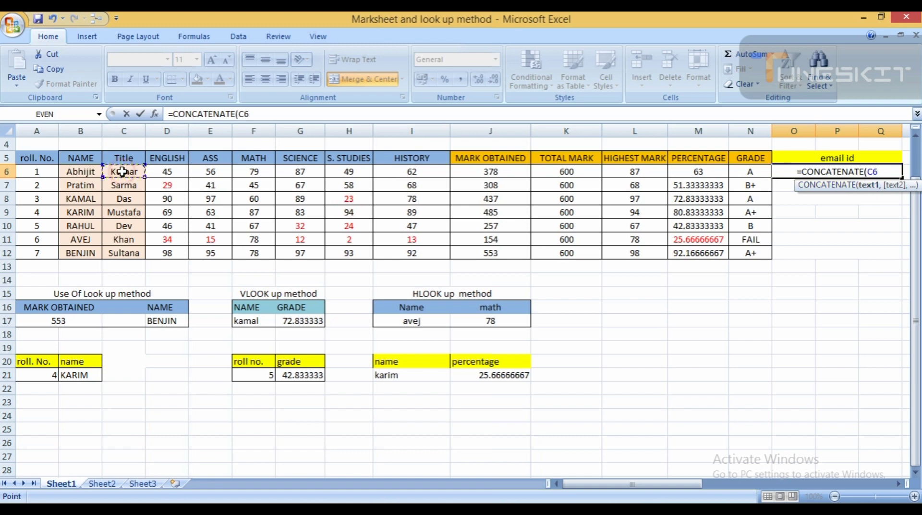
{"action": "type", "text": ","}
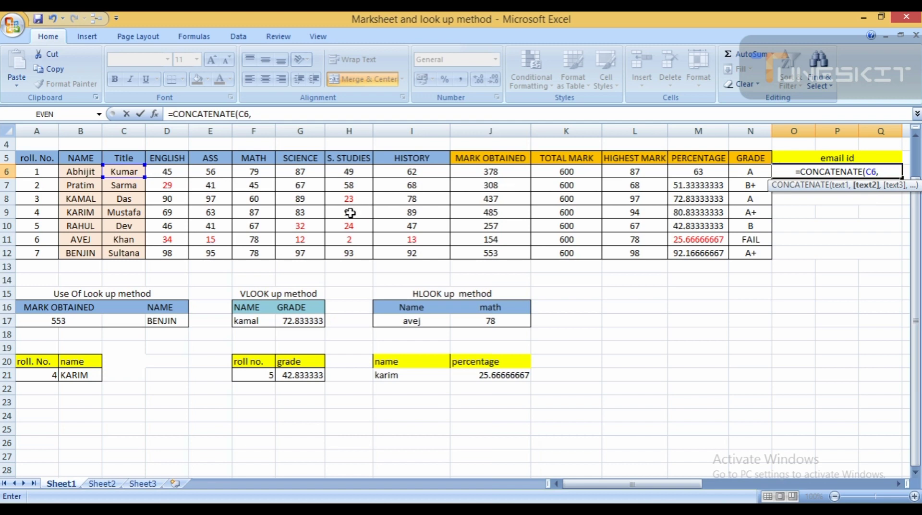
{"action": "type", "text": "\""}
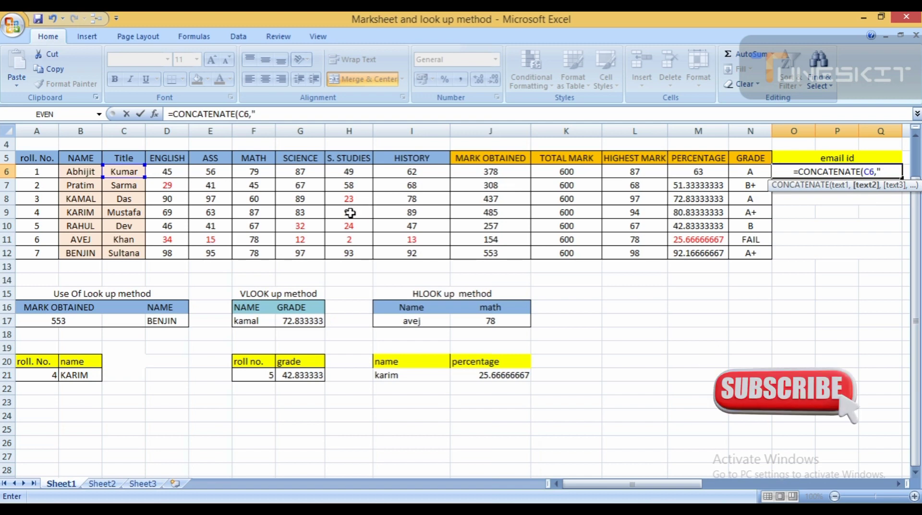
{"action": "type", "text": "."}
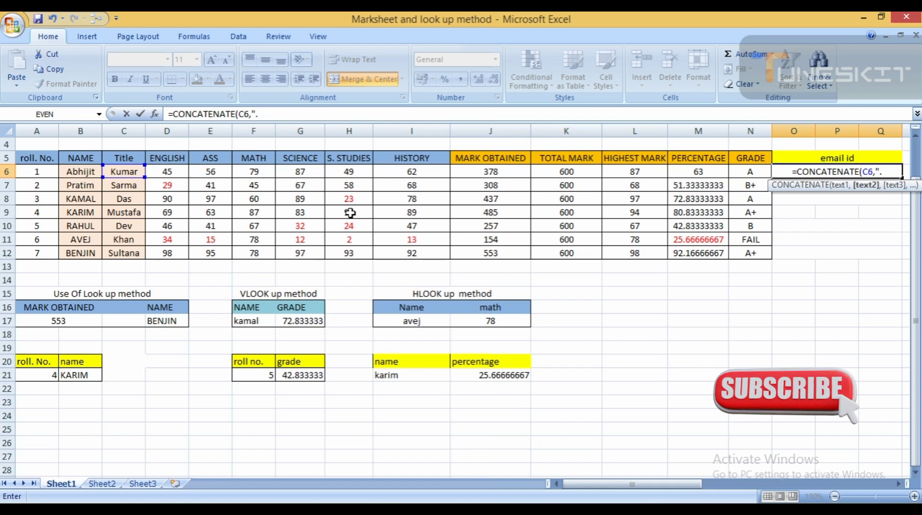
{"action": "type", "text": "\","}
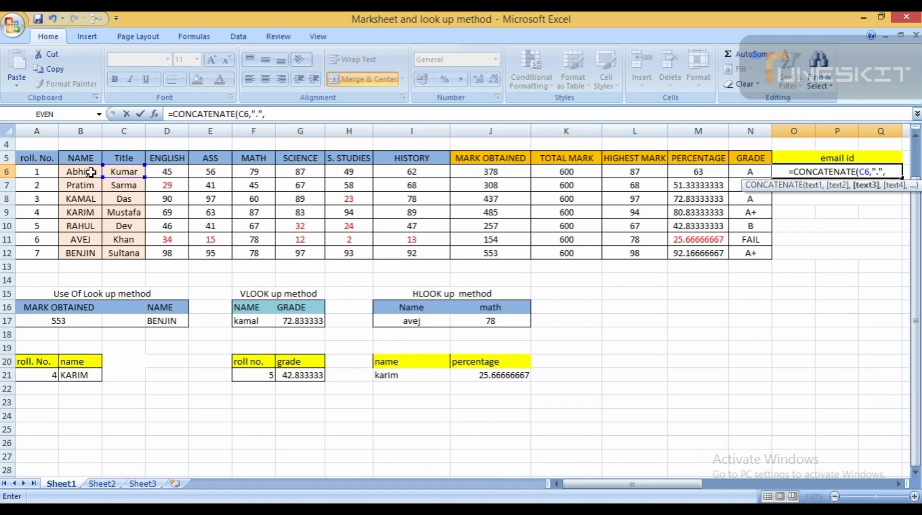
{"action": "left_click", "coordinate": [92, 172]}
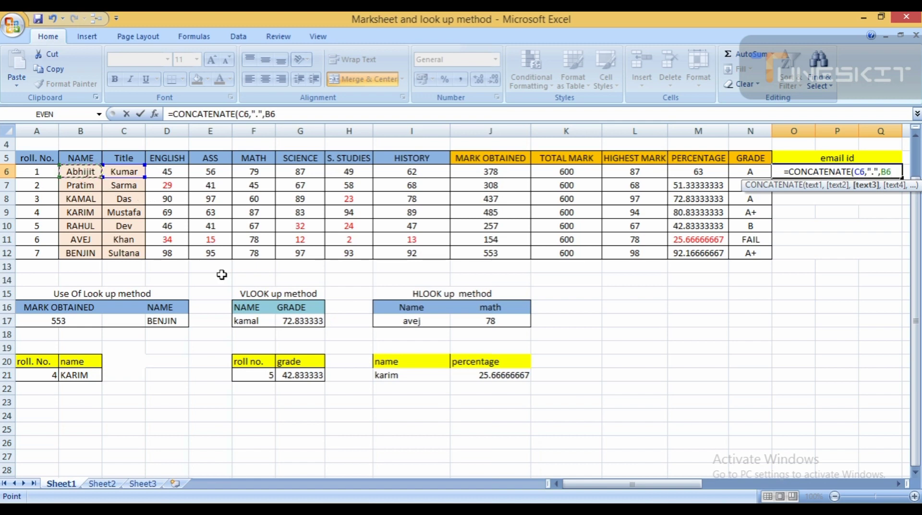
{"action": "type", "text": ","}
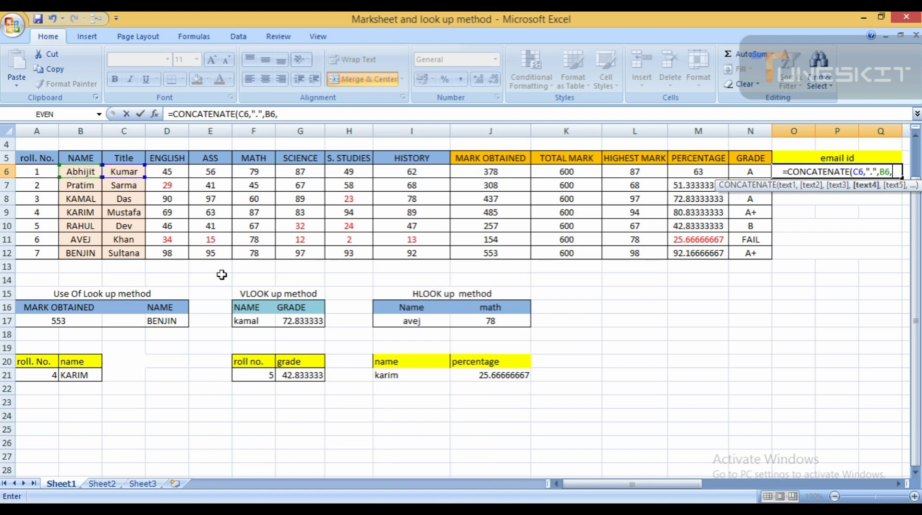
{"action": "type", "text": "\".\""}
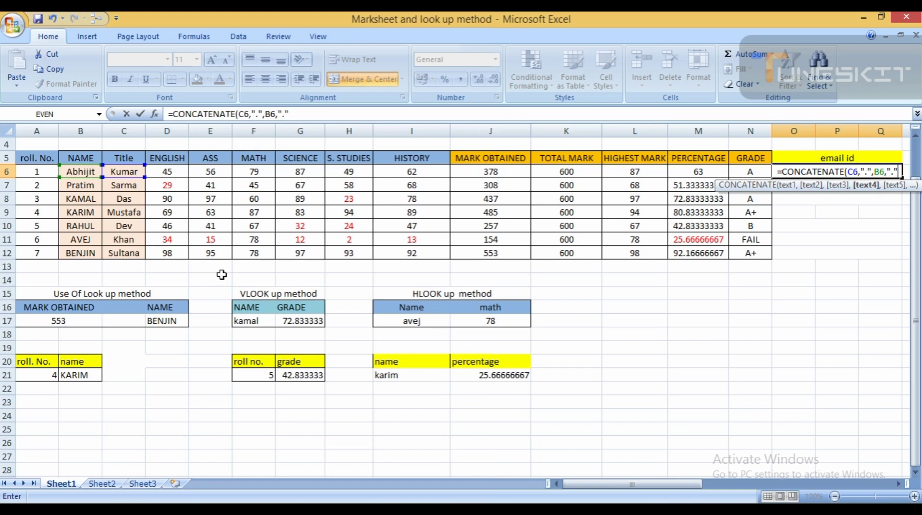
{"action": "type", "text": ","}
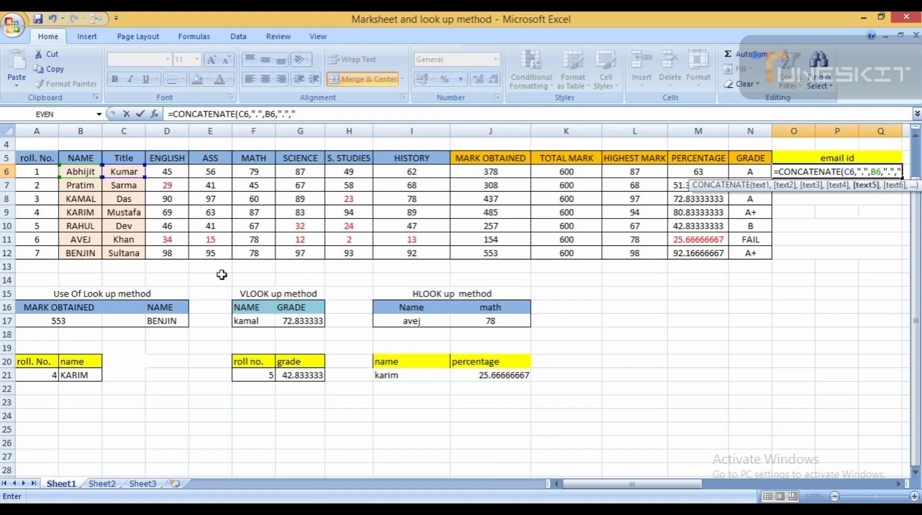
{"action": "type", "text": "@gmail"}
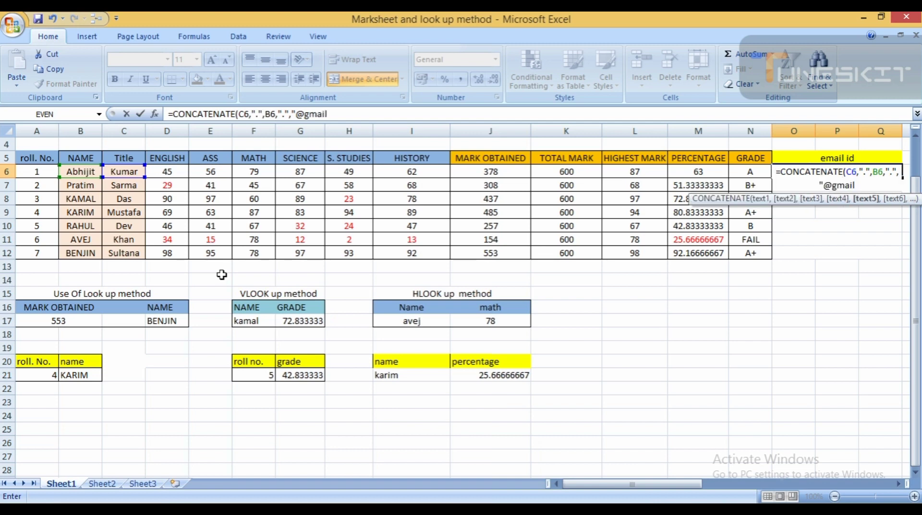
{"action": "type", "text": ".com"}
{"action": "type", "text": "\""}
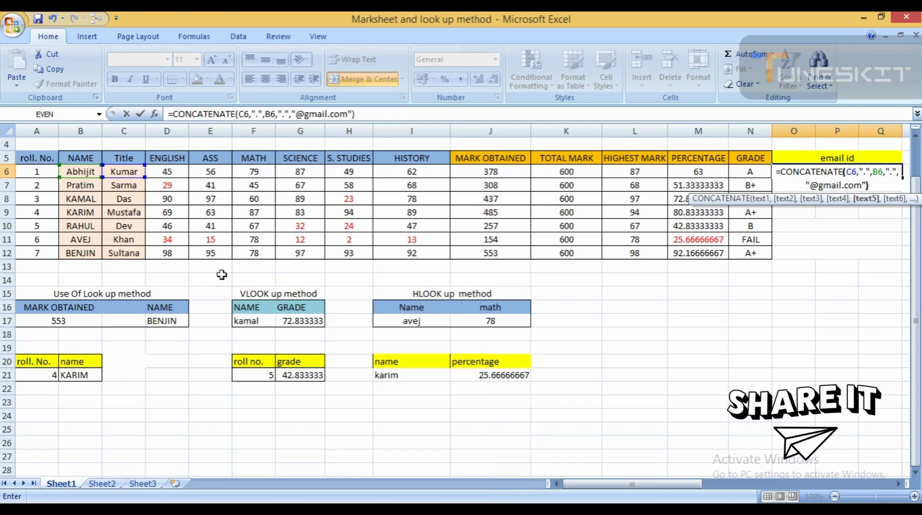
{"action": "type", "text": ")"}
{"action": "key", "text": "Return"}
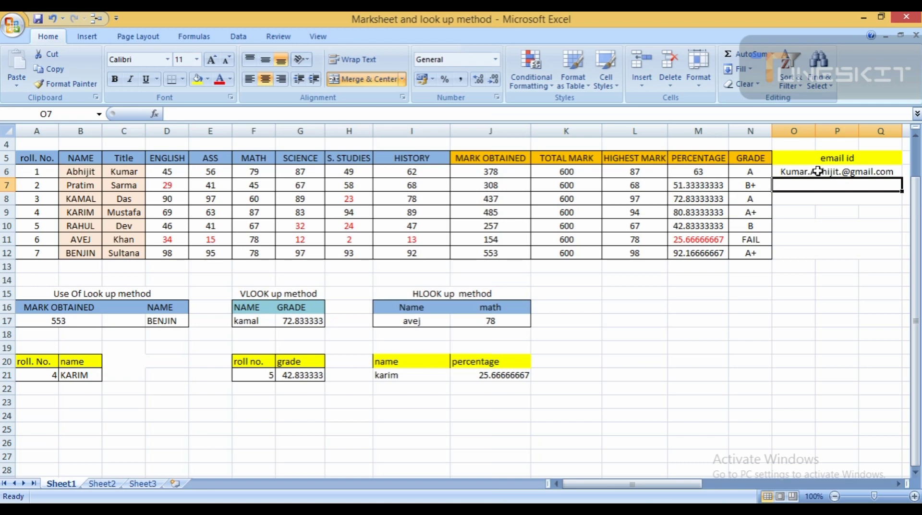
Insert the text argument "1" after B6 in O6's CONCATENATE formula.
{"action": "left_click", "coordinate": [843, 174]}
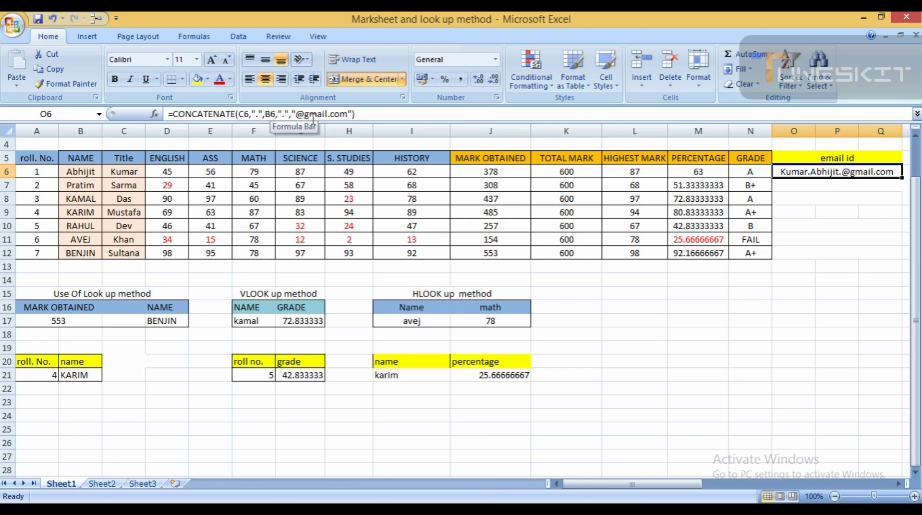
{"action": "left_click", "coordinate": [276, 114]}
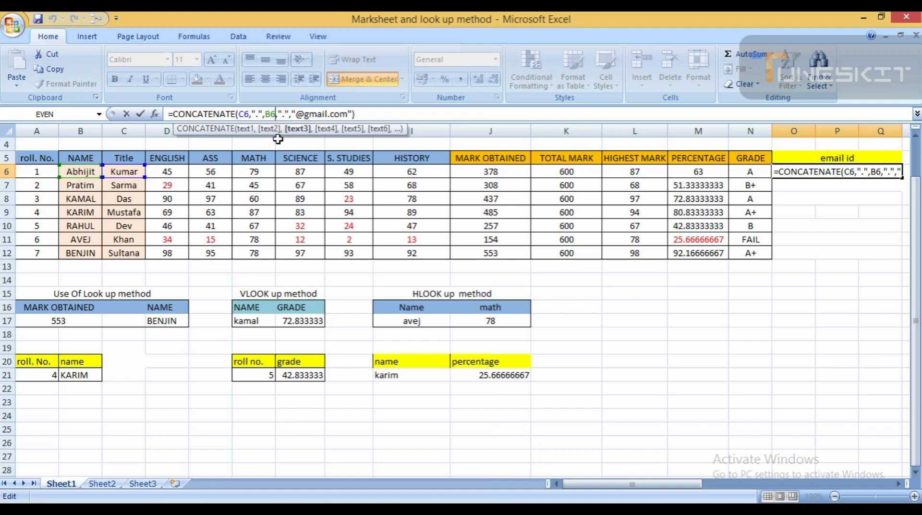
{"action": "key", "text": "Right"}
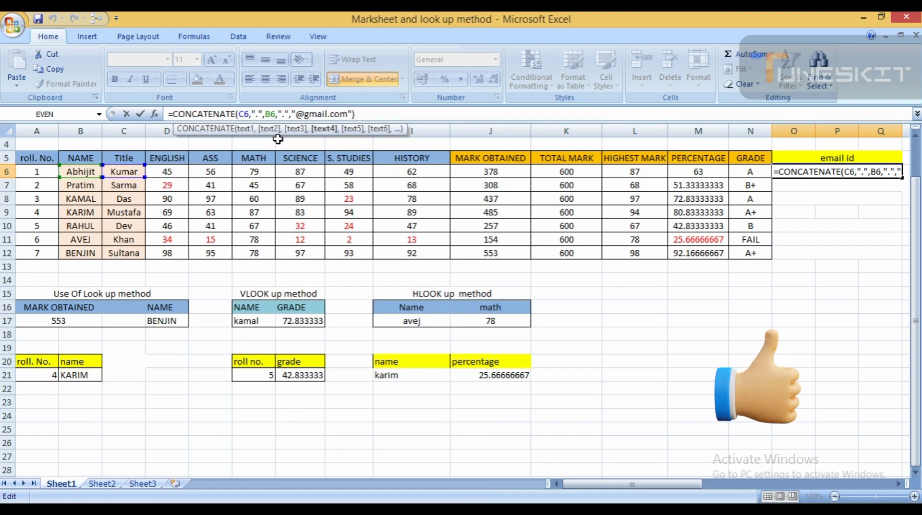
{"action": "type", "text": "\"1"}
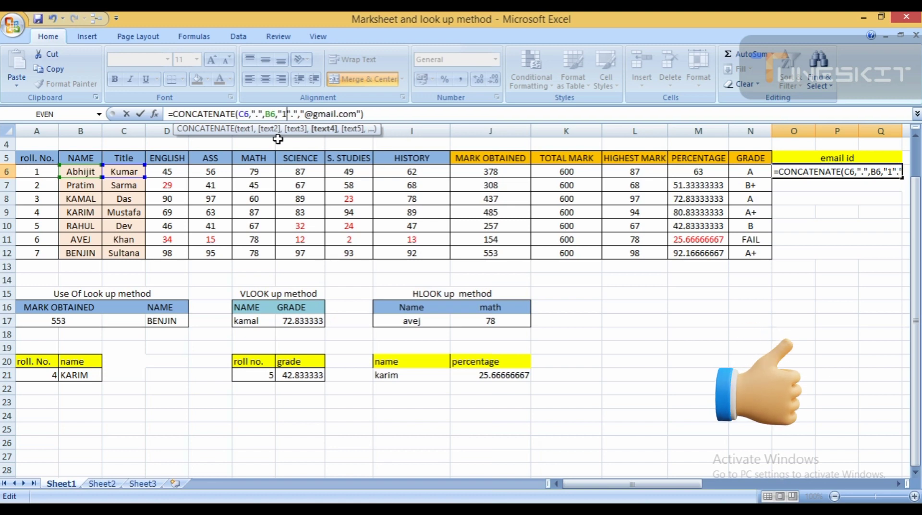
{"action": "type", "text": "\""}
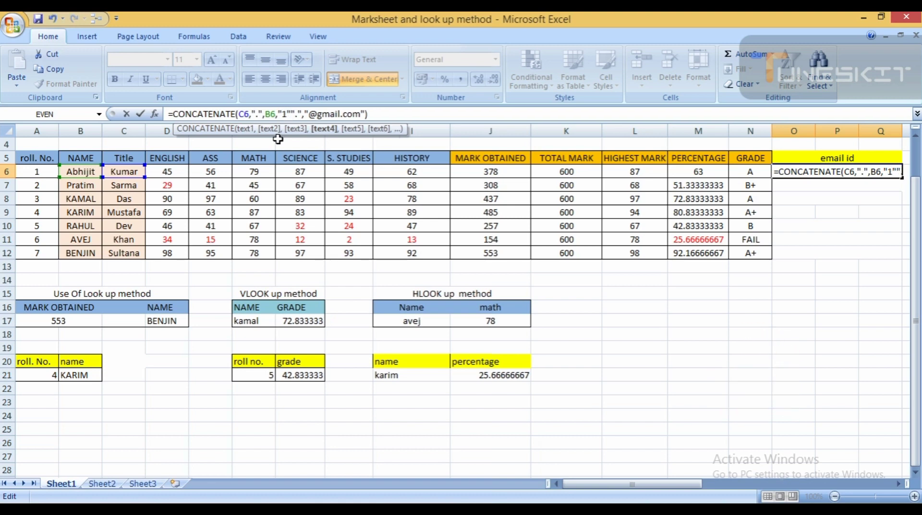
{"action": "type", "text": ","}
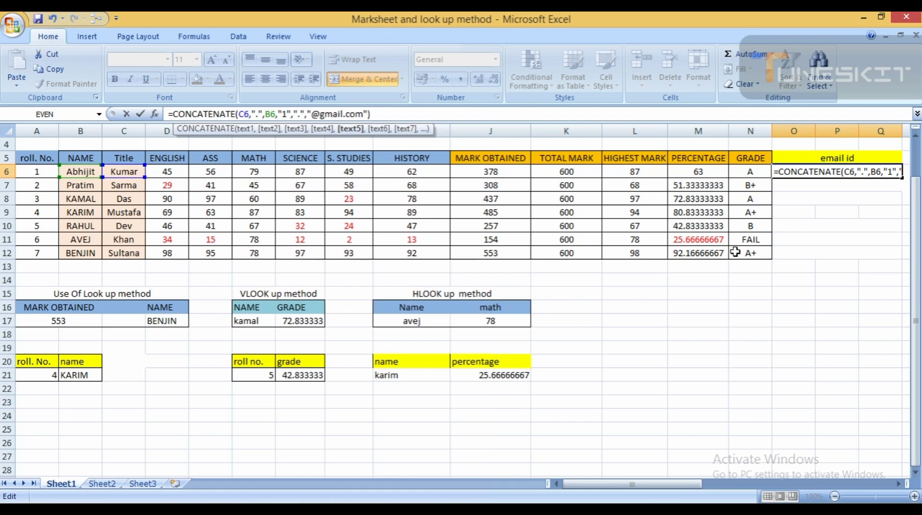
{"action": "left_click", "coordinate": [889, 185]}
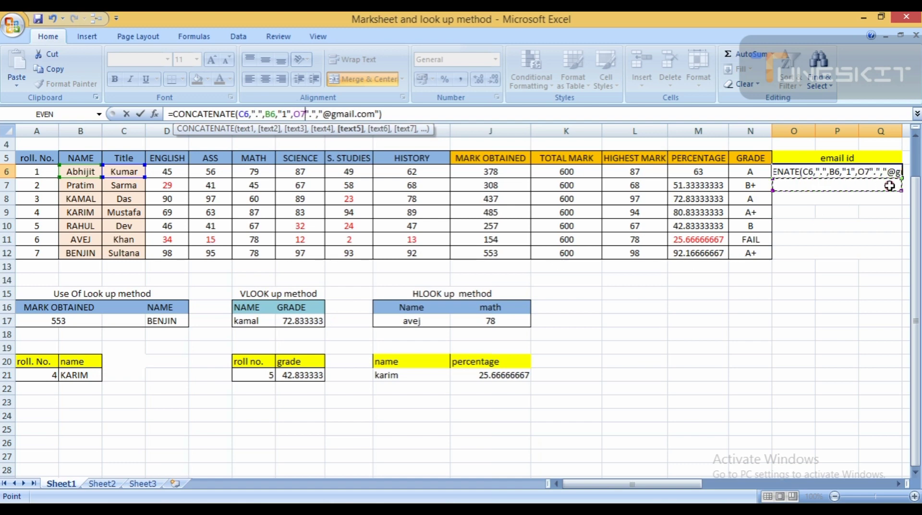
{"action": "left_click", "coordinate": [865, 174]}
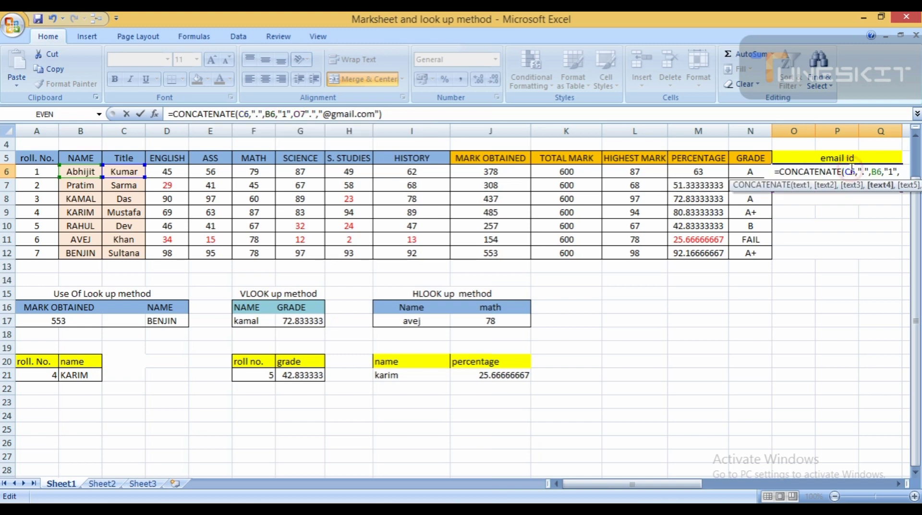
{"action": "left_click", "coordinate": [300, 115]}
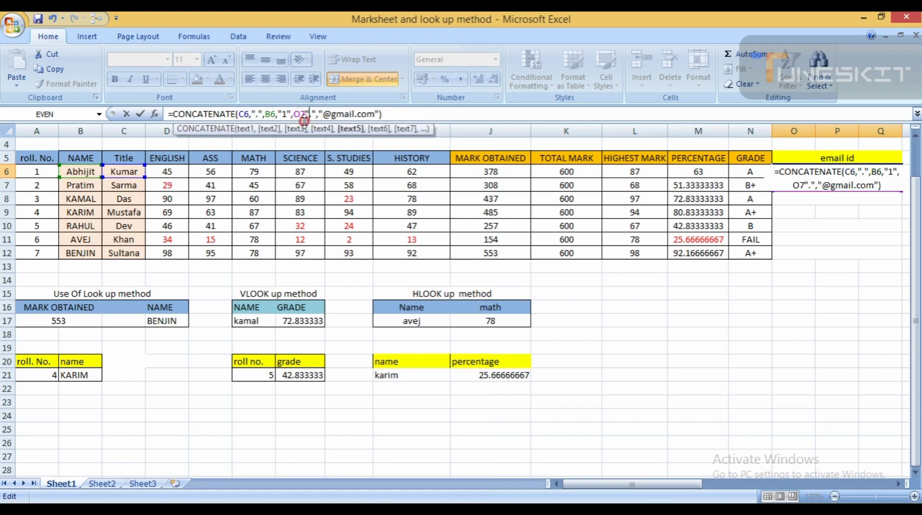
{"action": "key", "text": "BackSpace"}
{"action": "key", "text": "BackSpace"}
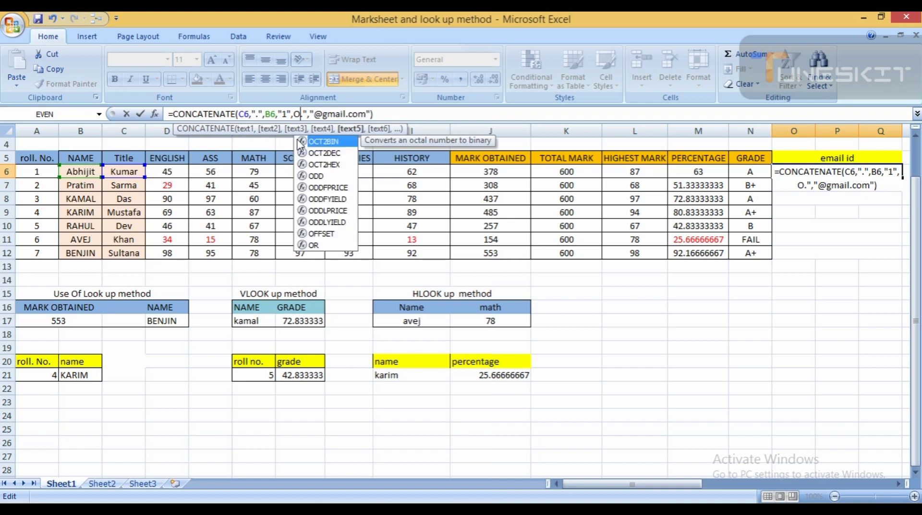
{"action": "key", "text": "BackSpace"}
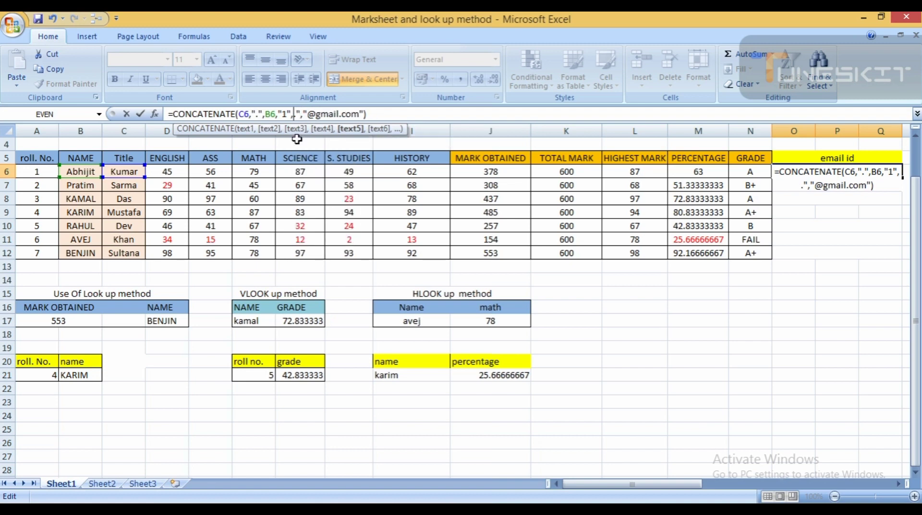
{"action": "type", "text": "\""}
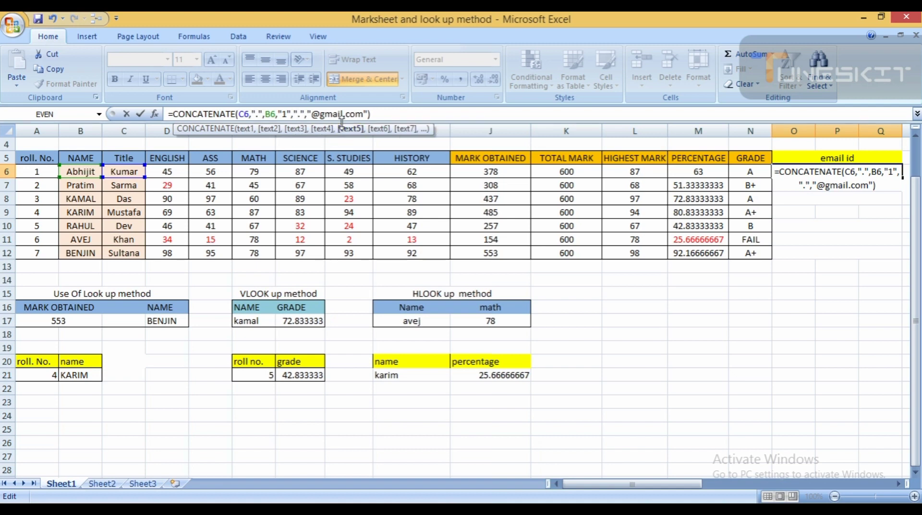
{"action": "key", "text": "Return"}
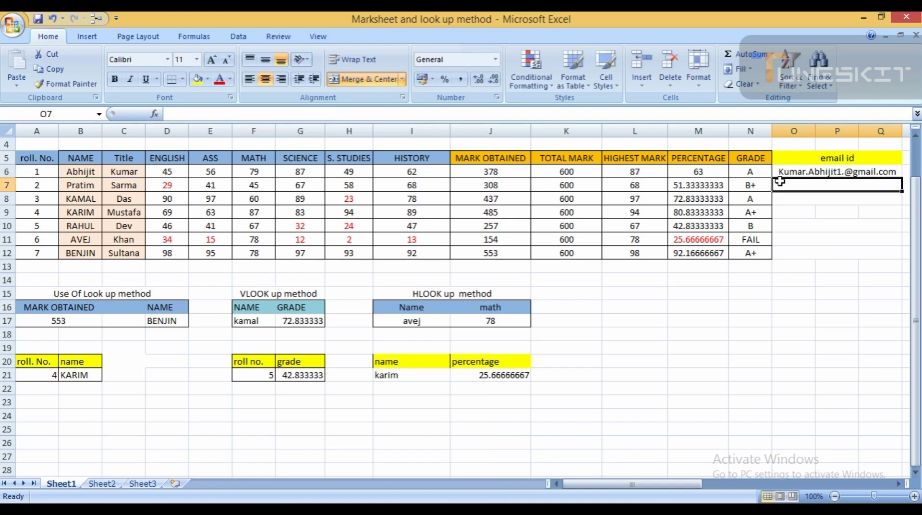
Try to fill the formula from merged cell O6 down the email id column.
{"action": "left_click", "coordinate": [843, 171]}
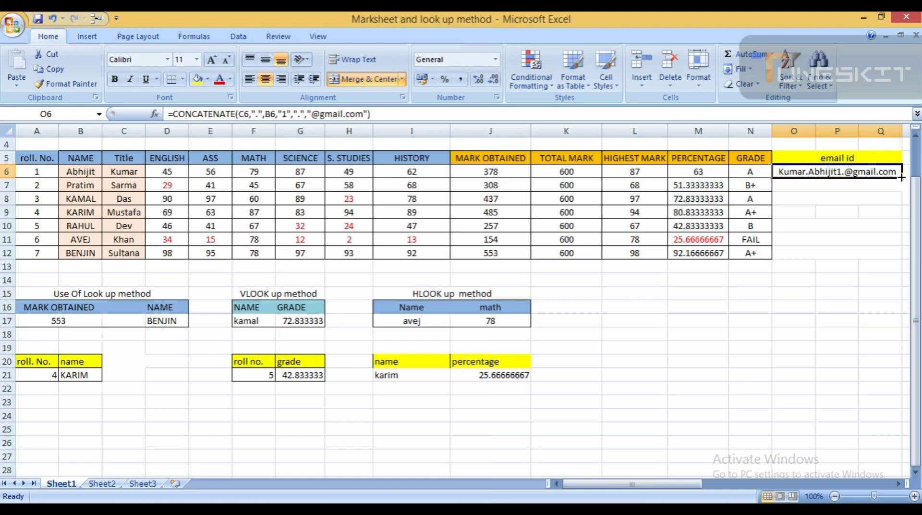
{"action": "double_click", "coordinate": [901, 177]}
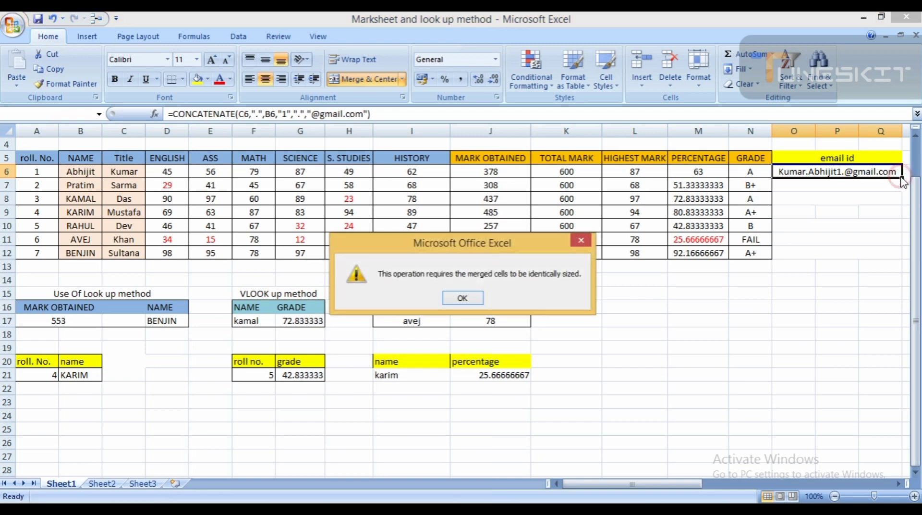
{"action": "left_click", "coordinate": [454, 298]}
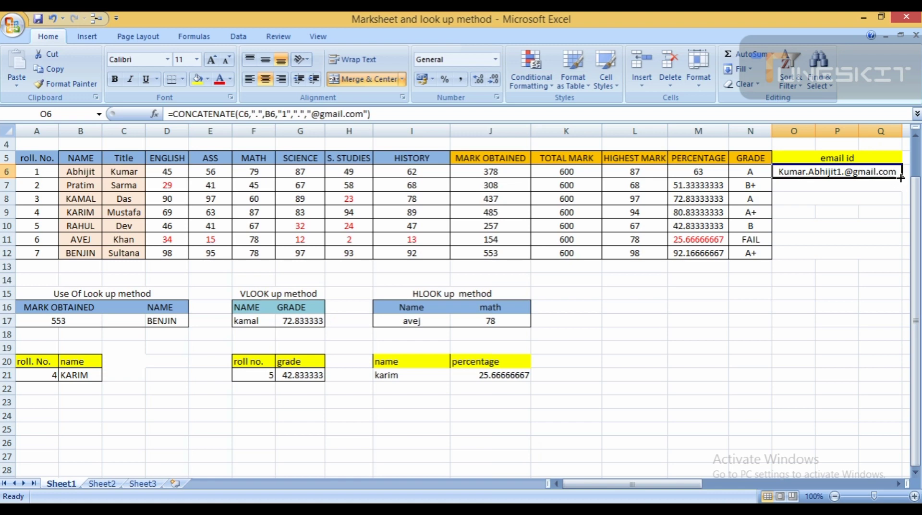
{"action": "mouse_move", "coordinate": [902, 176]}
{"action": "left_mouse_down"}
{"action": "mouse_move", "coordinate": [867, 183]}
{"action": "mouse_move", "coordinate": [903, 170]}
{"action": "left_mouse_up"}
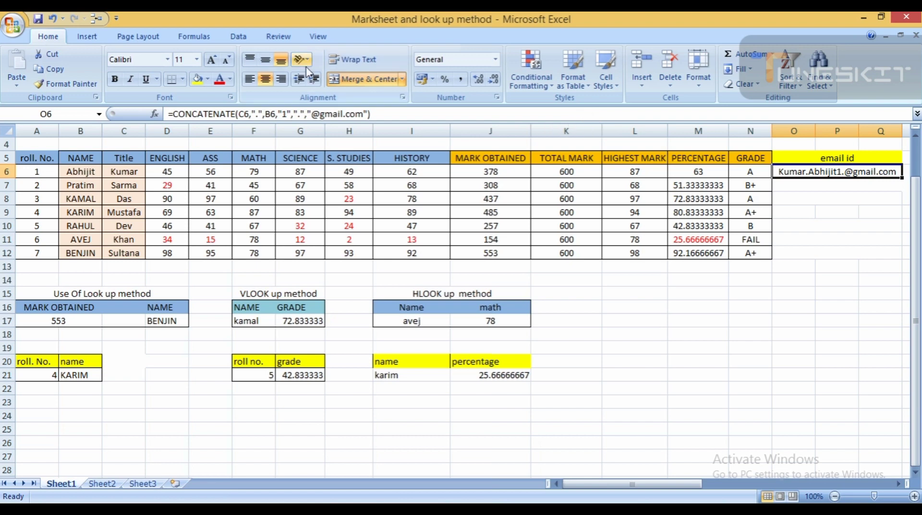
Unmerge O6:Q6 and try to fill its CONCATENATE formula down the email id column to row 12.
{"action": "left_click", "coordinate": [336, 79]}
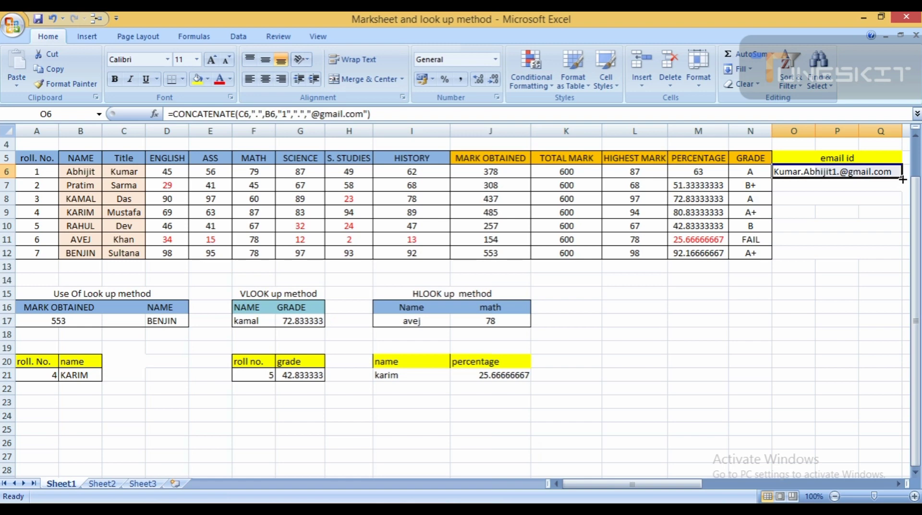
{"action": "left_click_drag", "start_coordinate": [902, 179], "coordinate": [902, 253]}
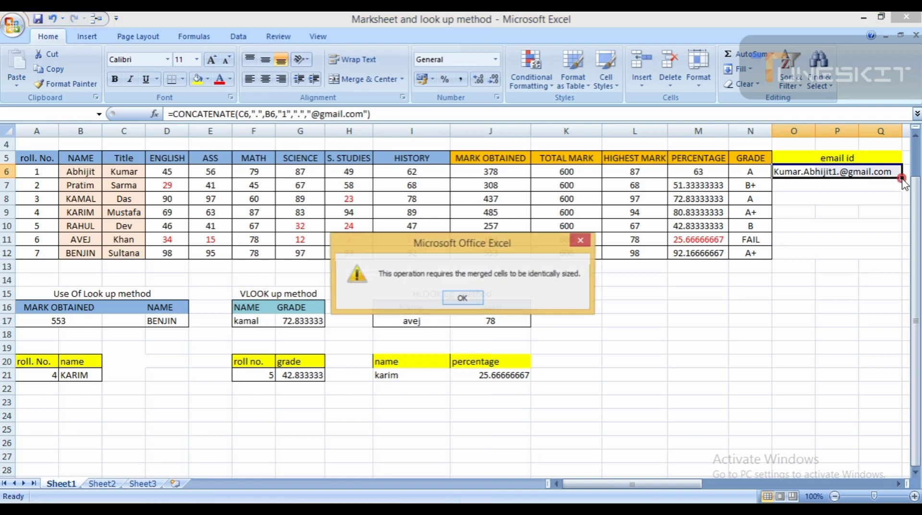
{"action": "left_click", "coordinate": [462, 298]}
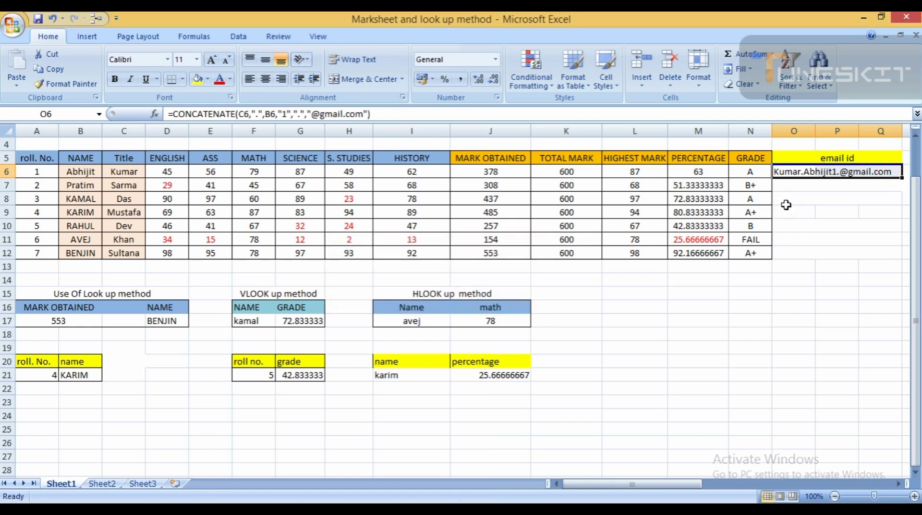
Unmerge the remaining email id cells across columns O to Q in rows 7, 8, 10, 11 and 12.
{"action": "left_click_drag", "start_coordinate": [798, 188], "coordinate": [883, 186]}
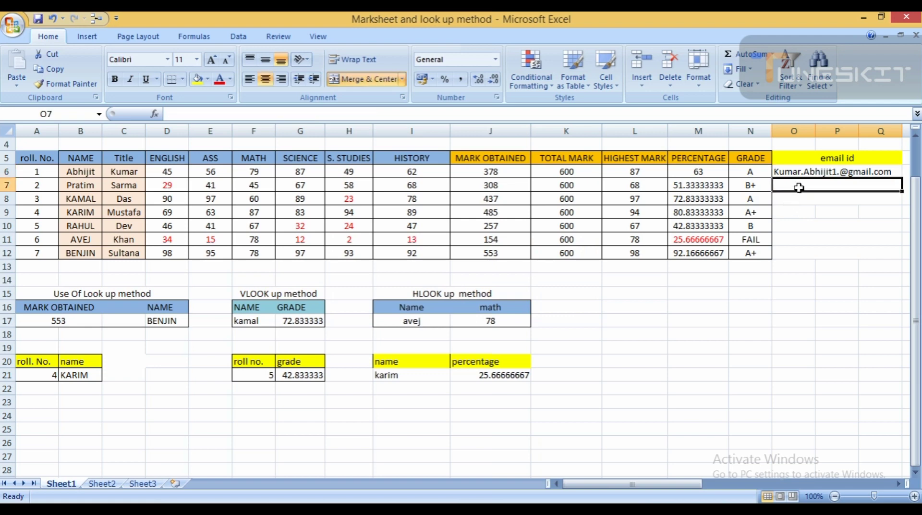
{"action": "left_click", "coordinate": [370, 80]}
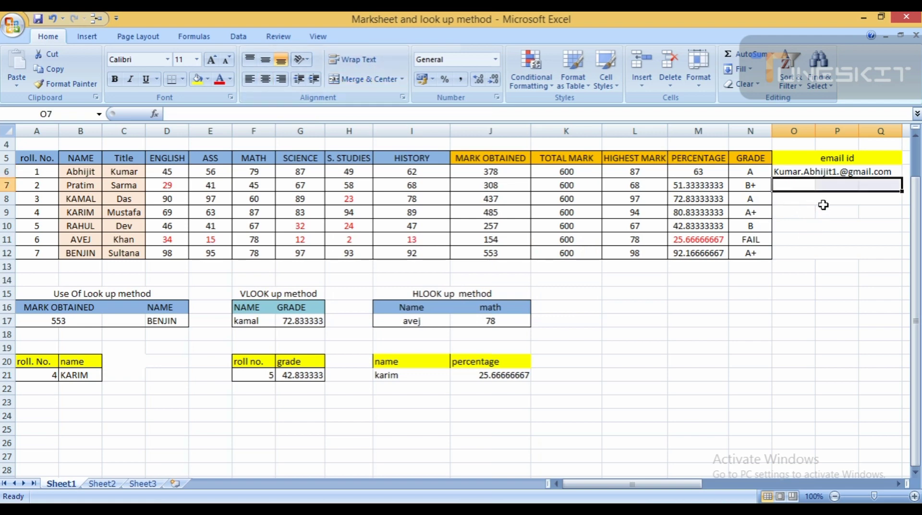
{"action": "left_click", "coordinate": [822, 201]}
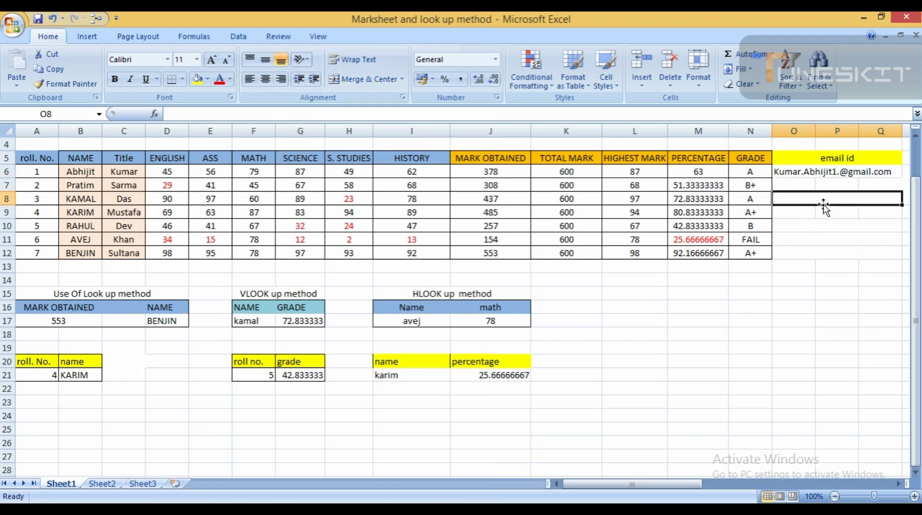
{"action": "left_click", "coordinate": [369, 79]}
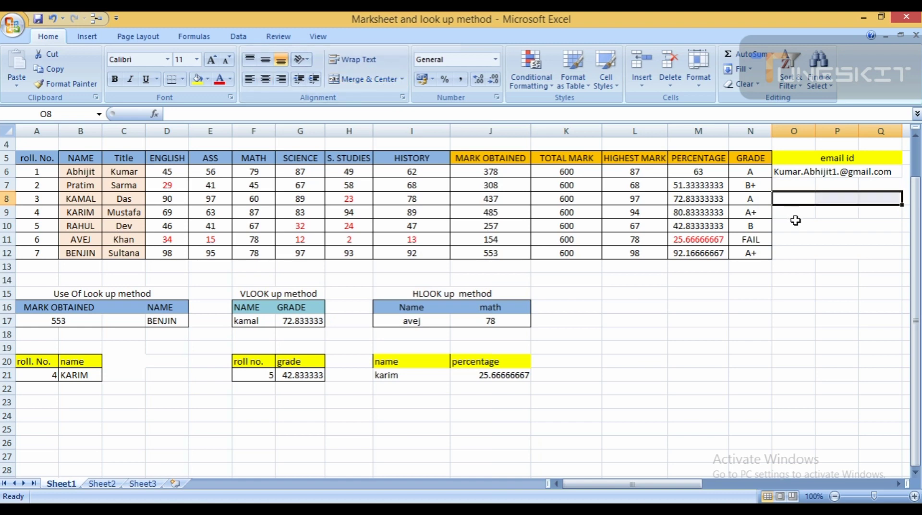
{"action": "left_click", "coordinate": [796, 220]}
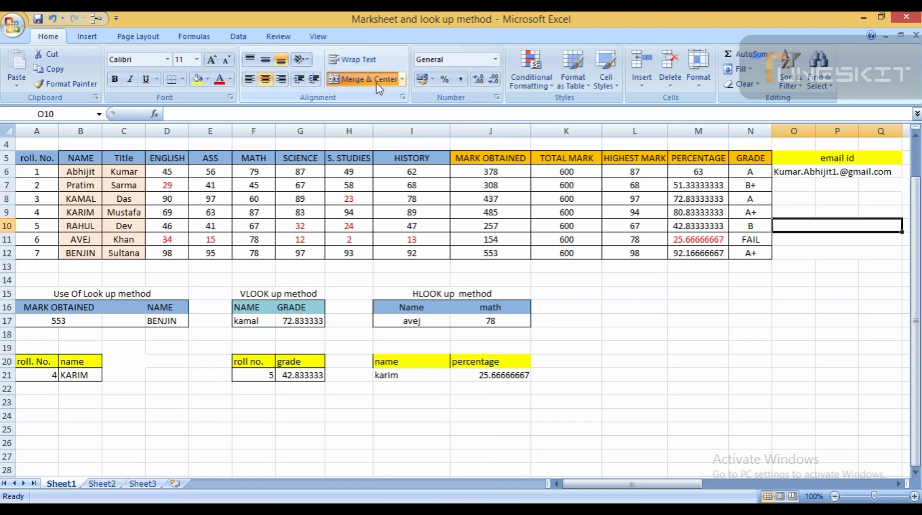
{"action": "left_click", "coordinate": [788, 243]}
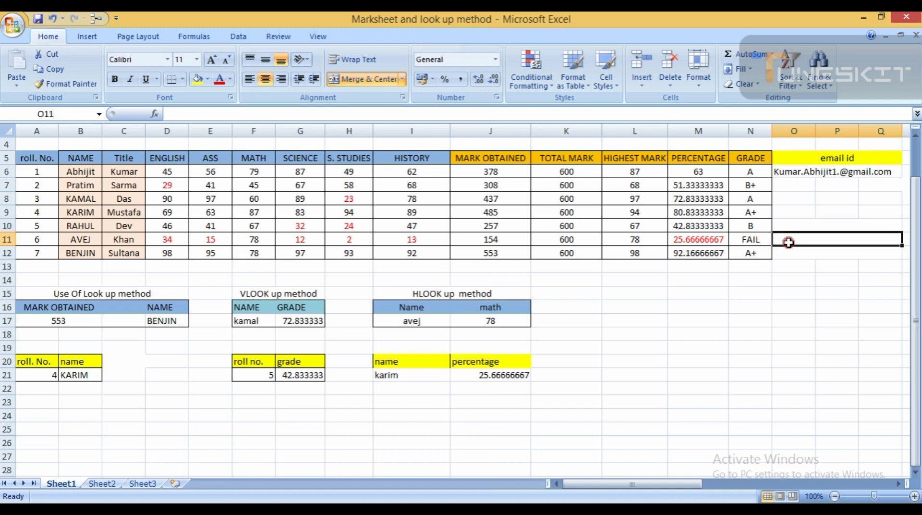
{"action": "left_click", "coordinate": [378, 86]}
{"action": "left_click", "coordinate": [820, 223]}
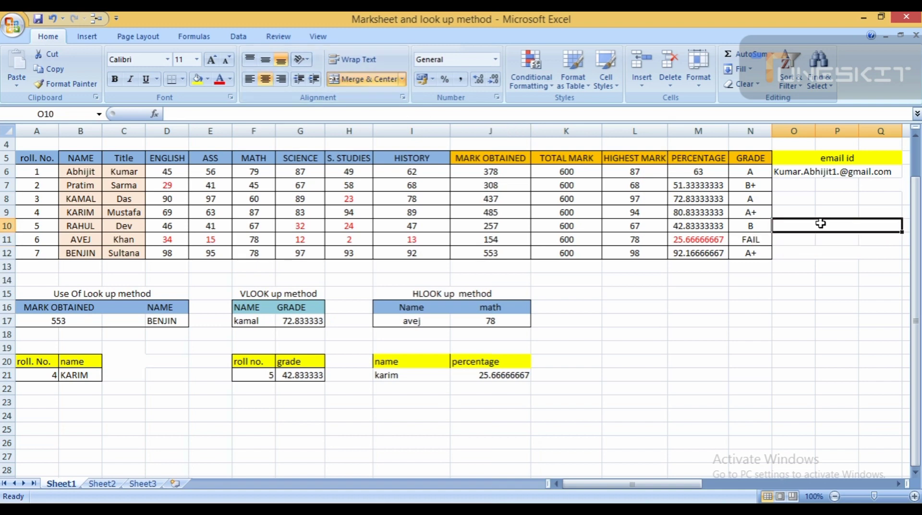
{"action": "left_click", "coordinate": [372, 82]}
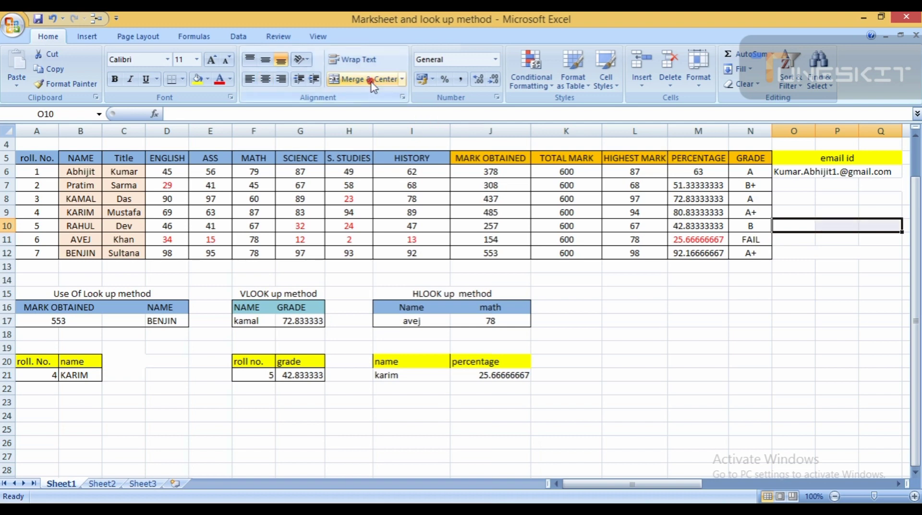
{"action": "left_click", "coordinate": [802, 254]}
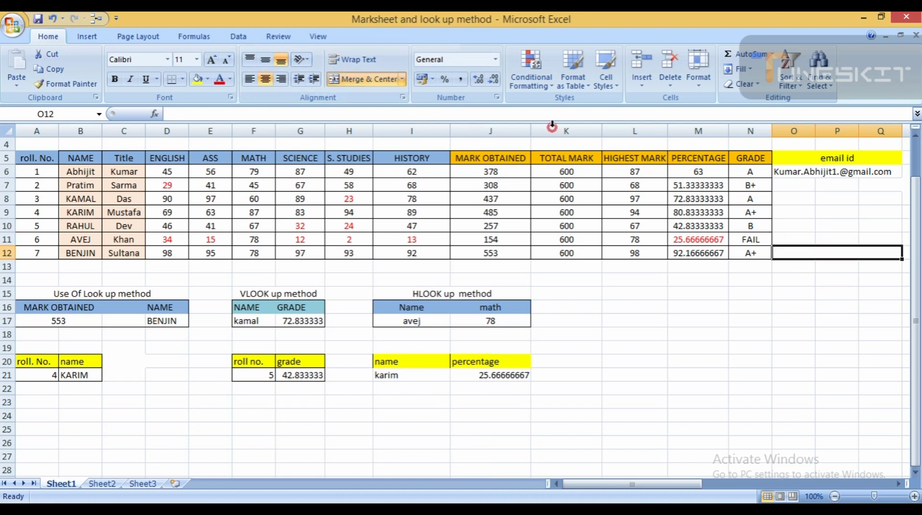
{"action": "left_click", "coordinate": [378, 82]}
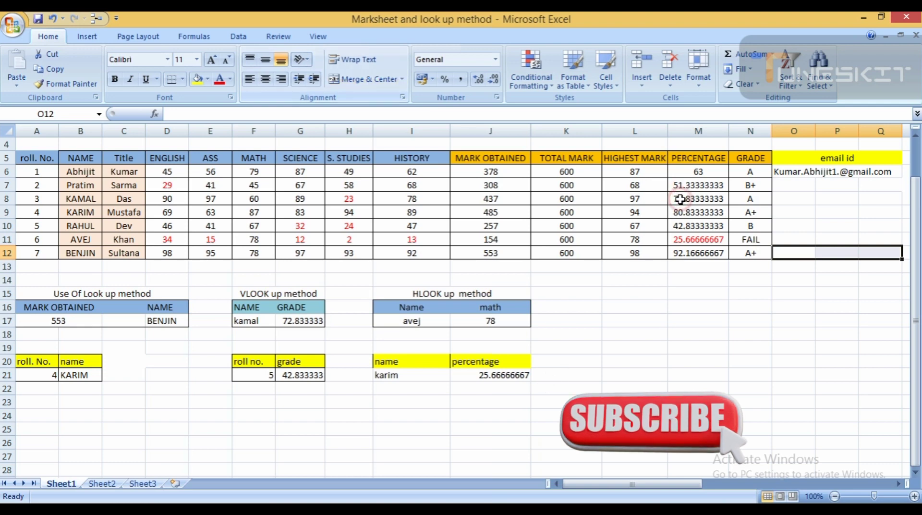
{"action": "left_click", "coordinate": [789, 211]}
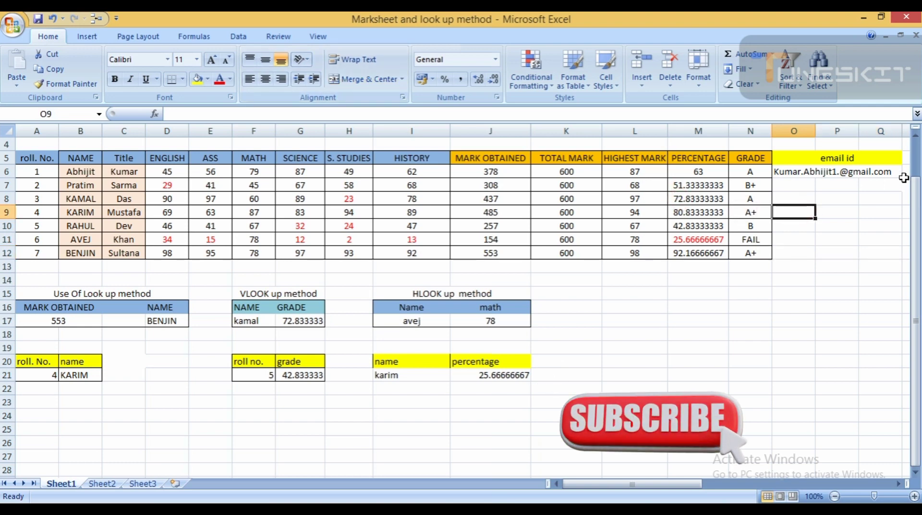
Fill O6's CONCATENATE formula down to O12 and widen column O to fit the full email ids.
{"action": "left_click_drag", "start_coordinate": [888, 174], "coordinate": [807, 171]}
{"action": "left_click", "coordinate": [807, 171]}
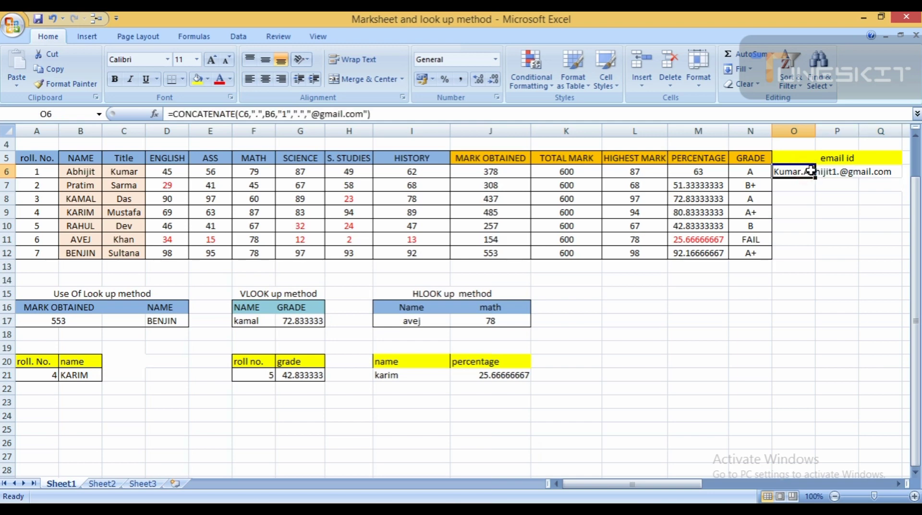
{"action": "double_click", "coordinate": [811, 170]}
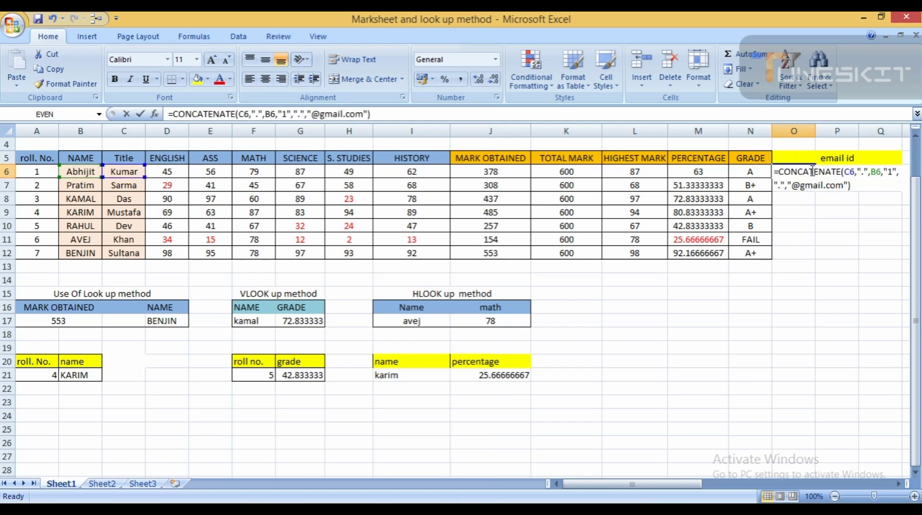
{"action": "left_click", "coordinate": [807, 250]}
{"action": "left_click", "coordinate": [808, 172]}
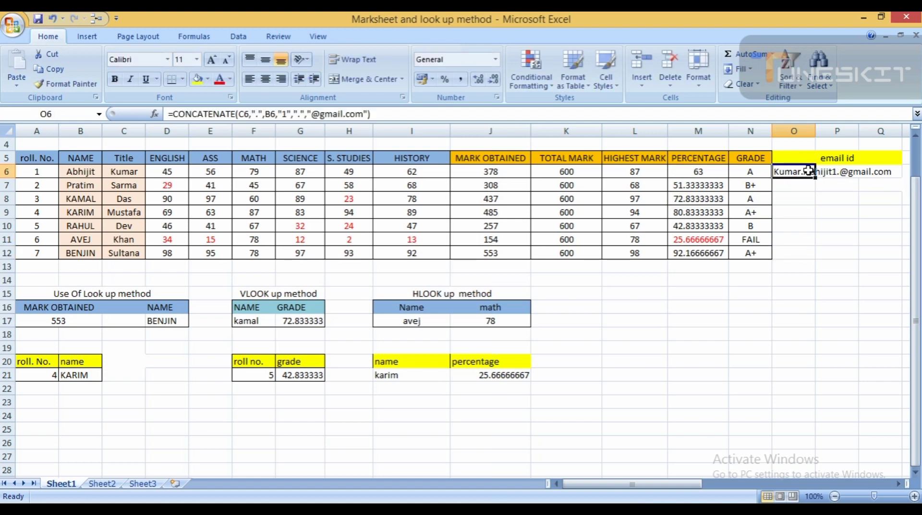
{"action": "left_click_drag", "start_coordinate": [815, 177], "coordinate": [817, 259]}
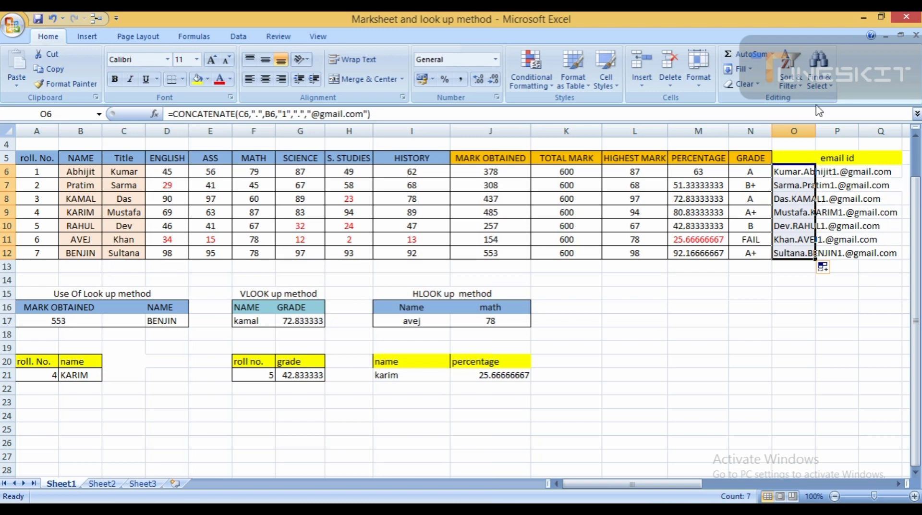
{"action": "left_click_drag", "start_coordinate": [815, 126], "coordinate": [901, 128]}
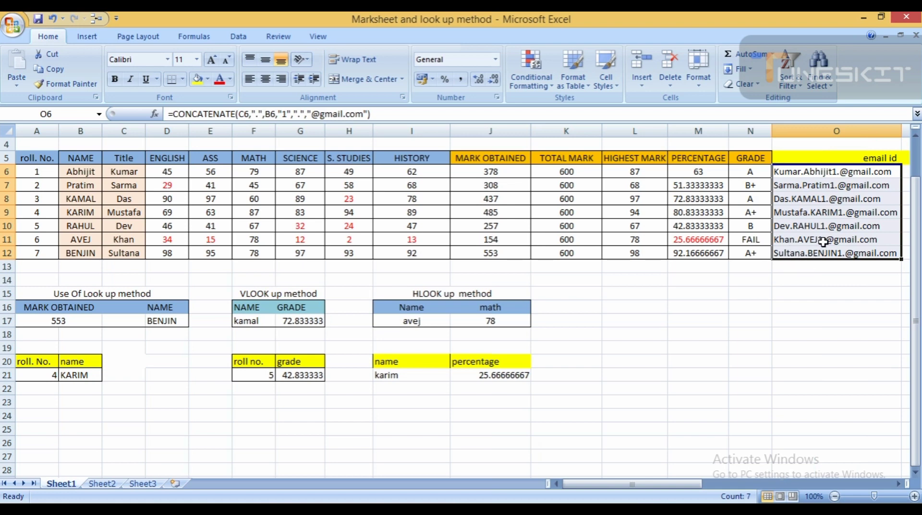
Replace the text argument "1" with "2" in O7's CONCATENATE formula.
{"action": "left_click", "coordinate": [832, 190]}
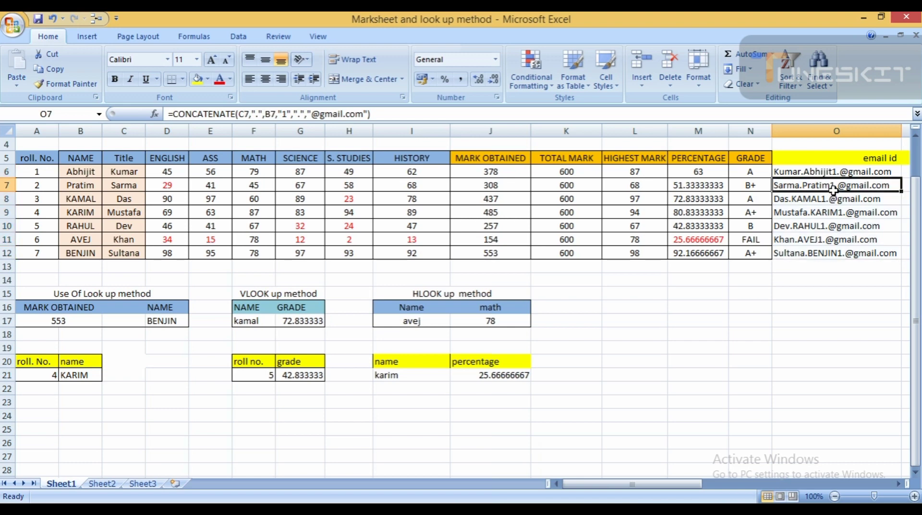
{"action": "left_click", "coordinate": [288, 115]}
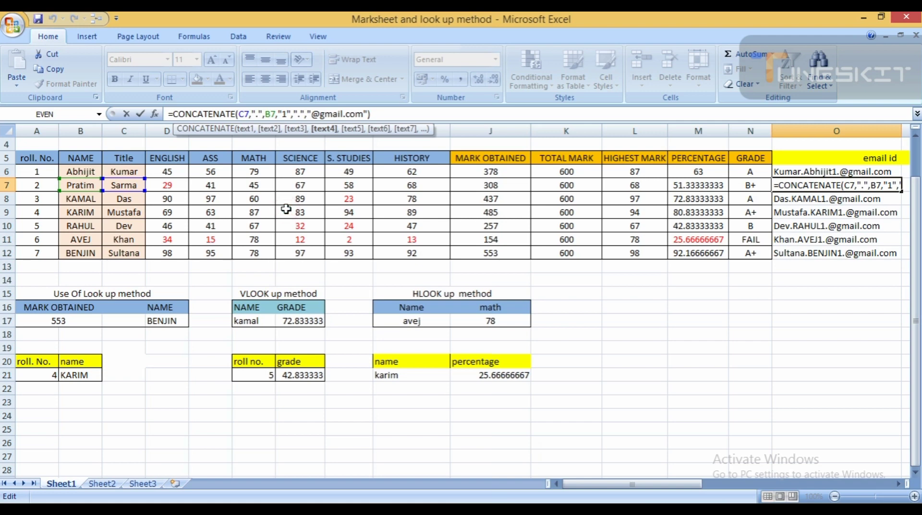
{"action": "key", "text": "BackSpace"}
{"action": "type", "text": "2"}
{"action": "key", "text": "Return"}
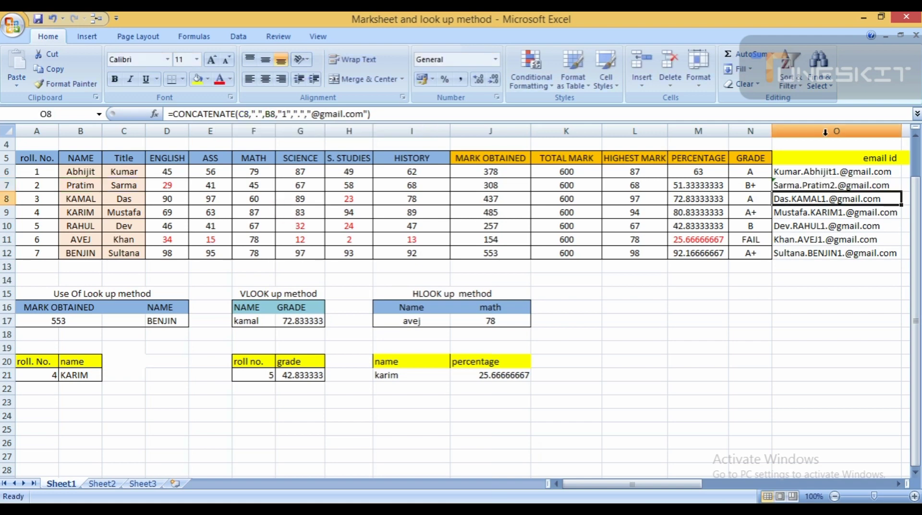
Fill the pair of formulas in O6:O7 down through O12.
{"action": "left_click_drag", "start_coordinate": [809, 169], "coordinate": [811, 185]}
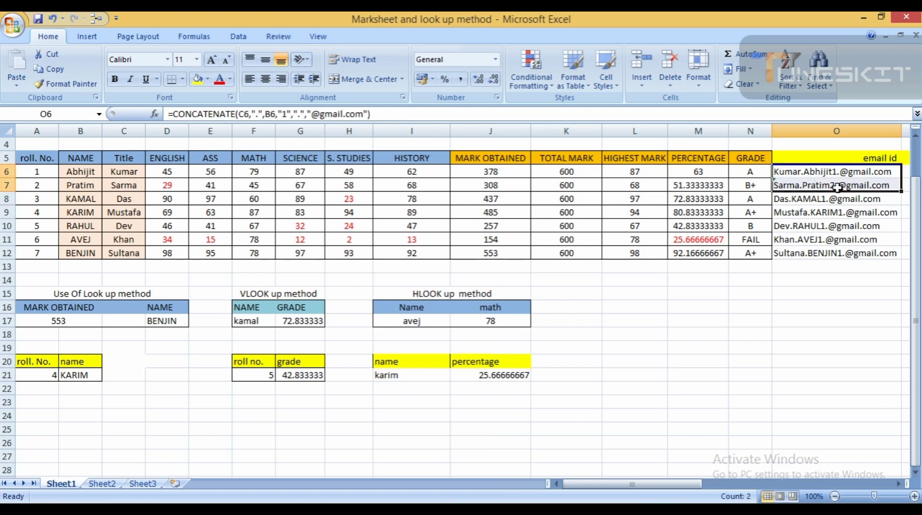
{"action": "double_click", "coordinate": [901, 190]}
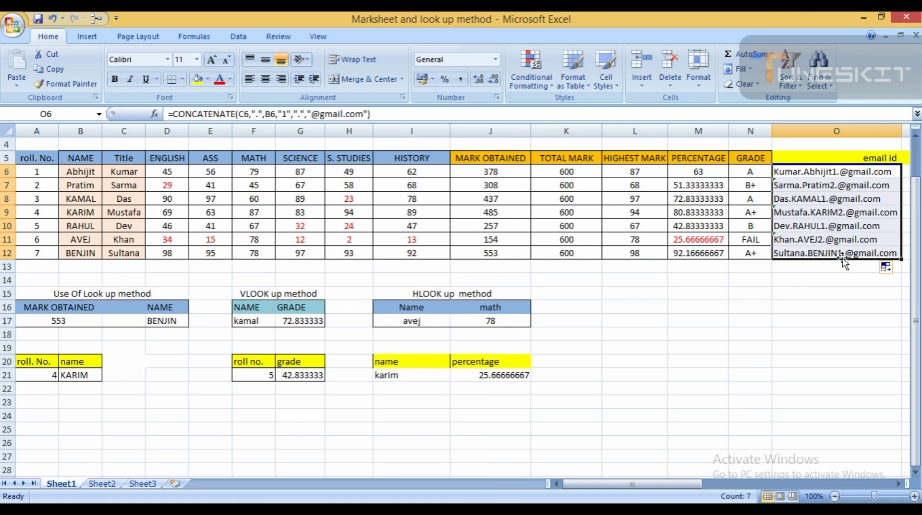
{"action": "left_click", "coordinate": [830, 307]}
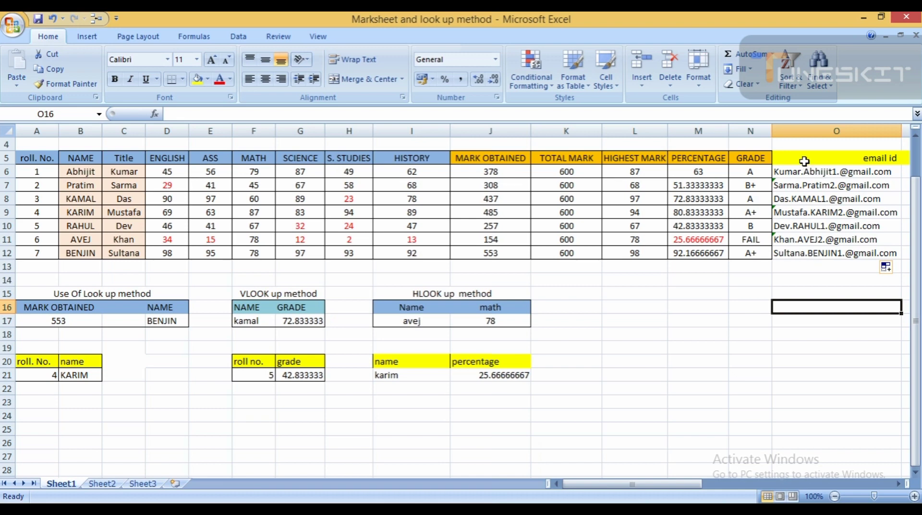
Middle-align the email id block from its header in row 5 to row 12 and apply All Borders to it.
{"action": "left_click_drag", "start_coordinate": [804, 159], "coordinate": [819, 253]}
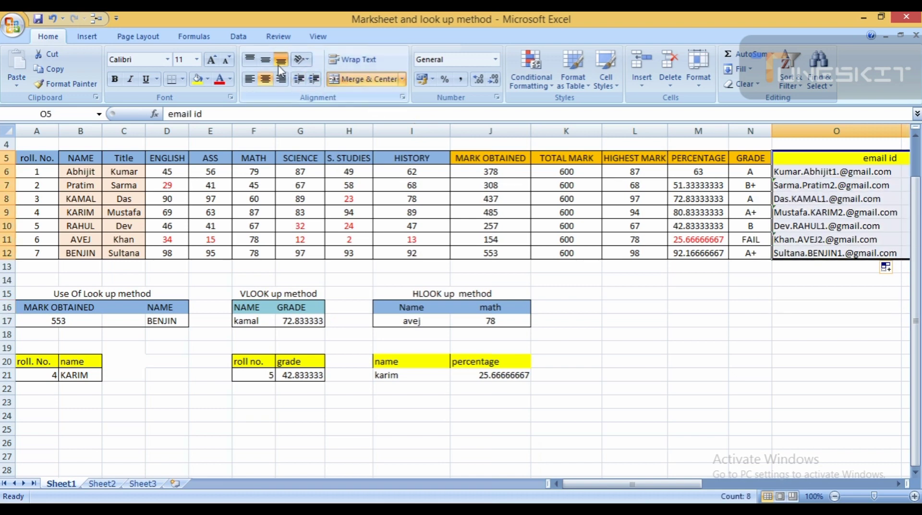
{"action": "left_click", "coordinate": [265, 59]}
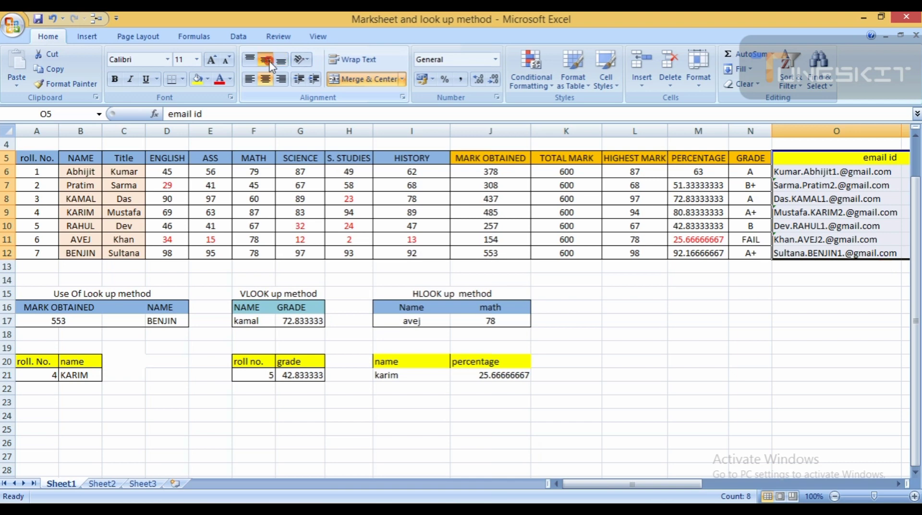
{"action": "left_click", "coordinate": [183, 79]}
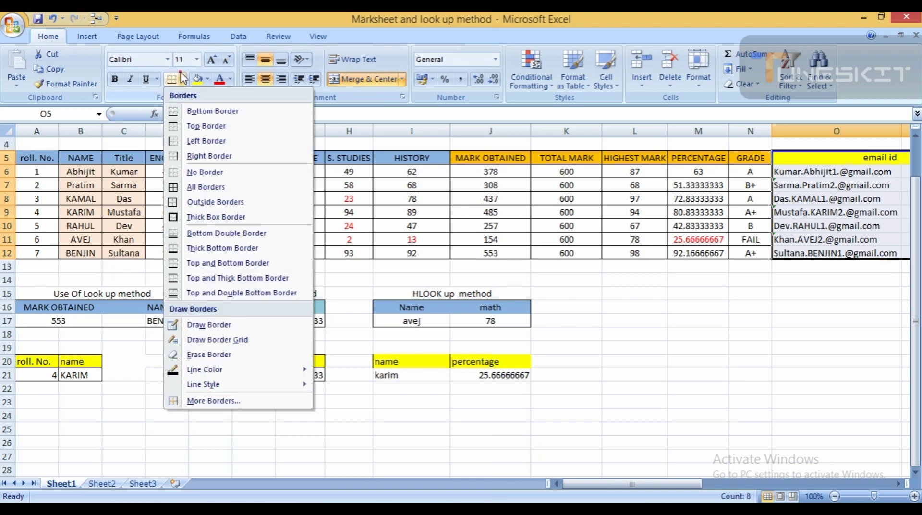
{"action": "left_click", "coordinate": [206, 187]}
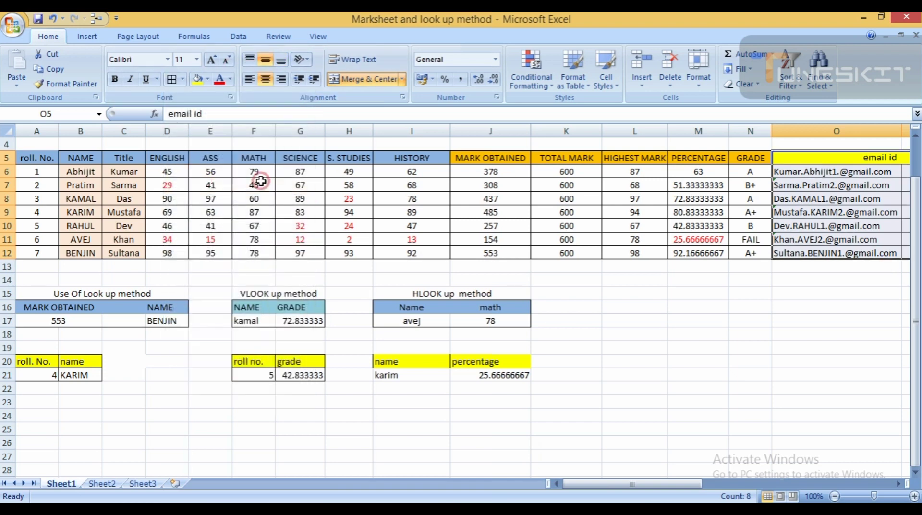
{"action": "left_click", "coordinate": [650, 346]}
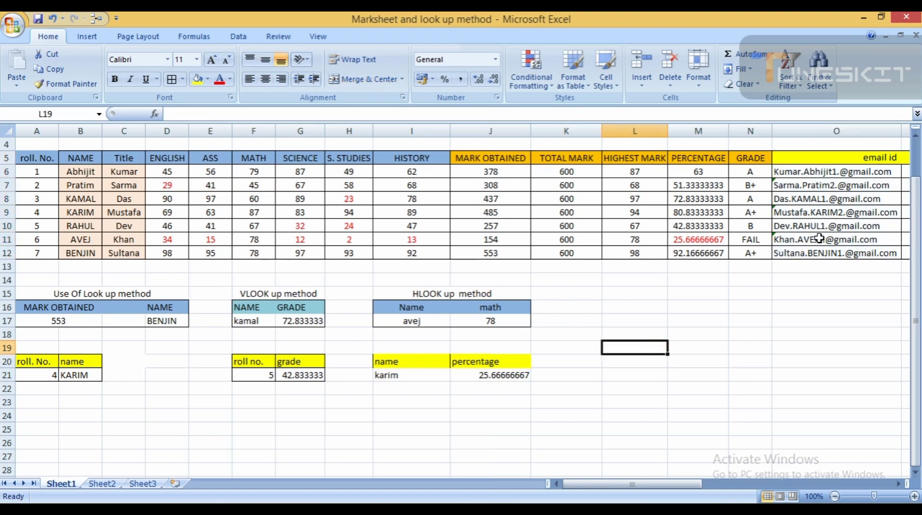